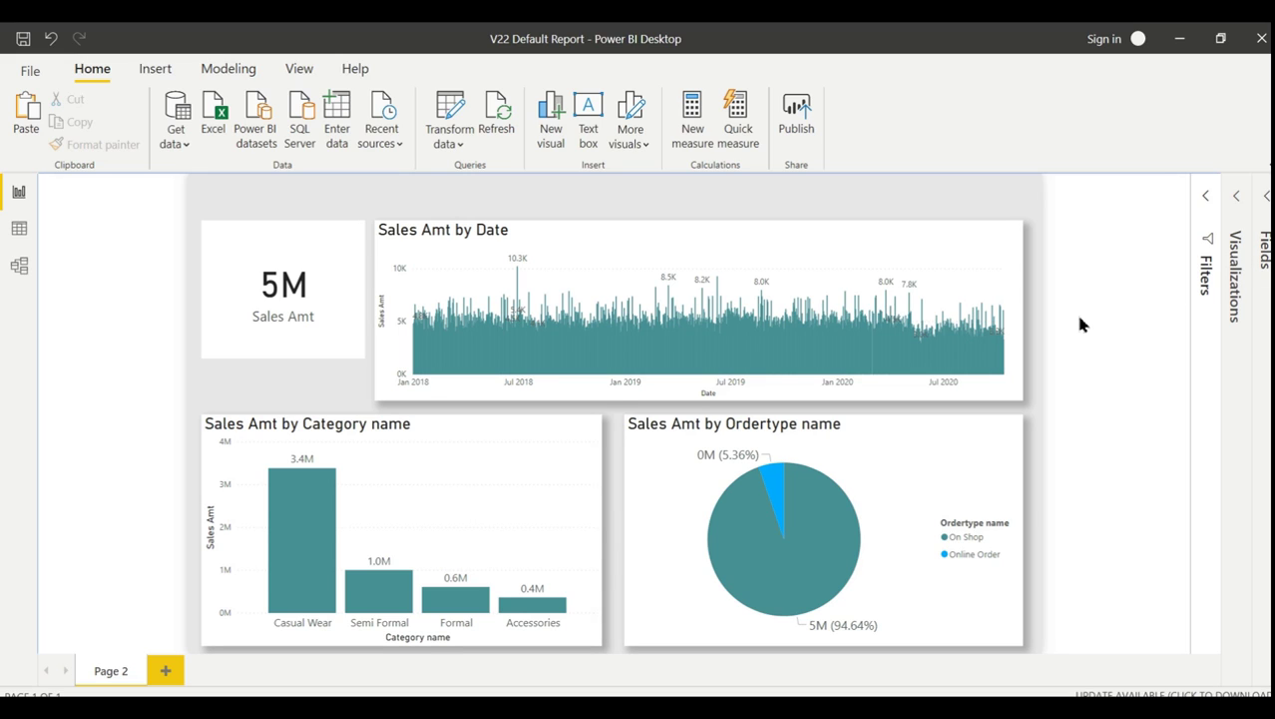
- Expand the Fields and Filters panes and open the Date filter card
click(1263, 197)
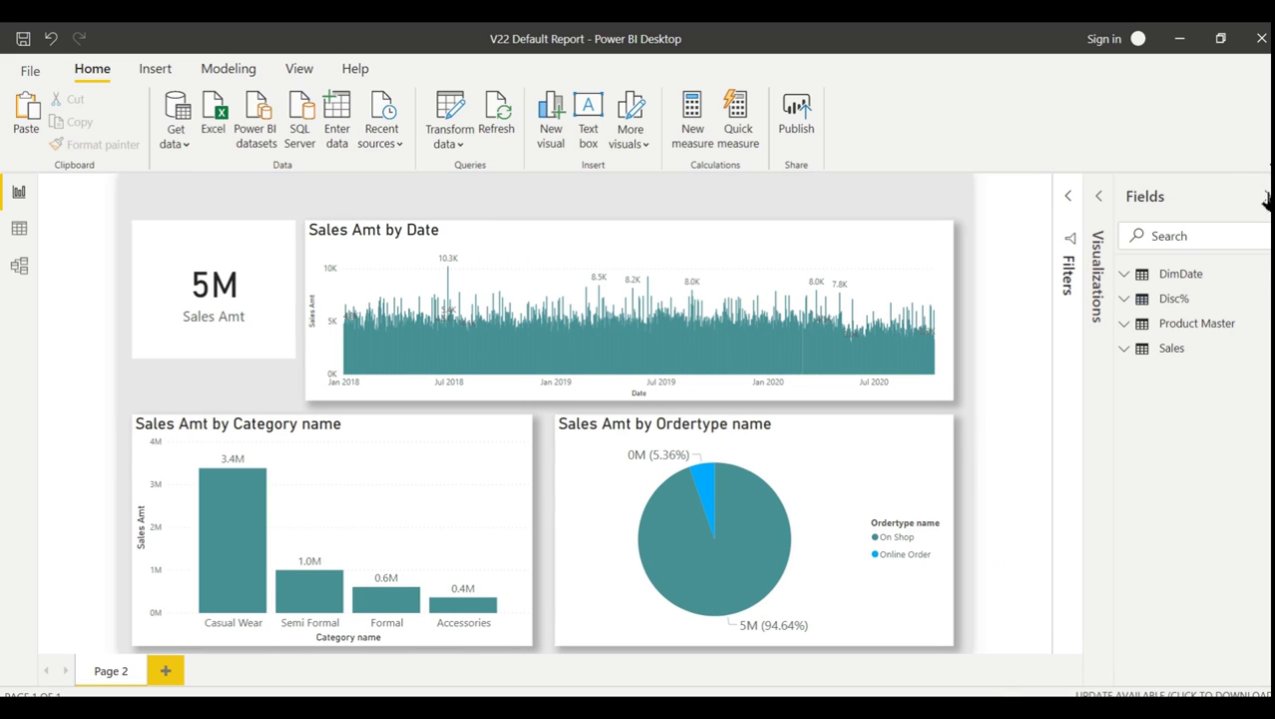
click(1070, 197)
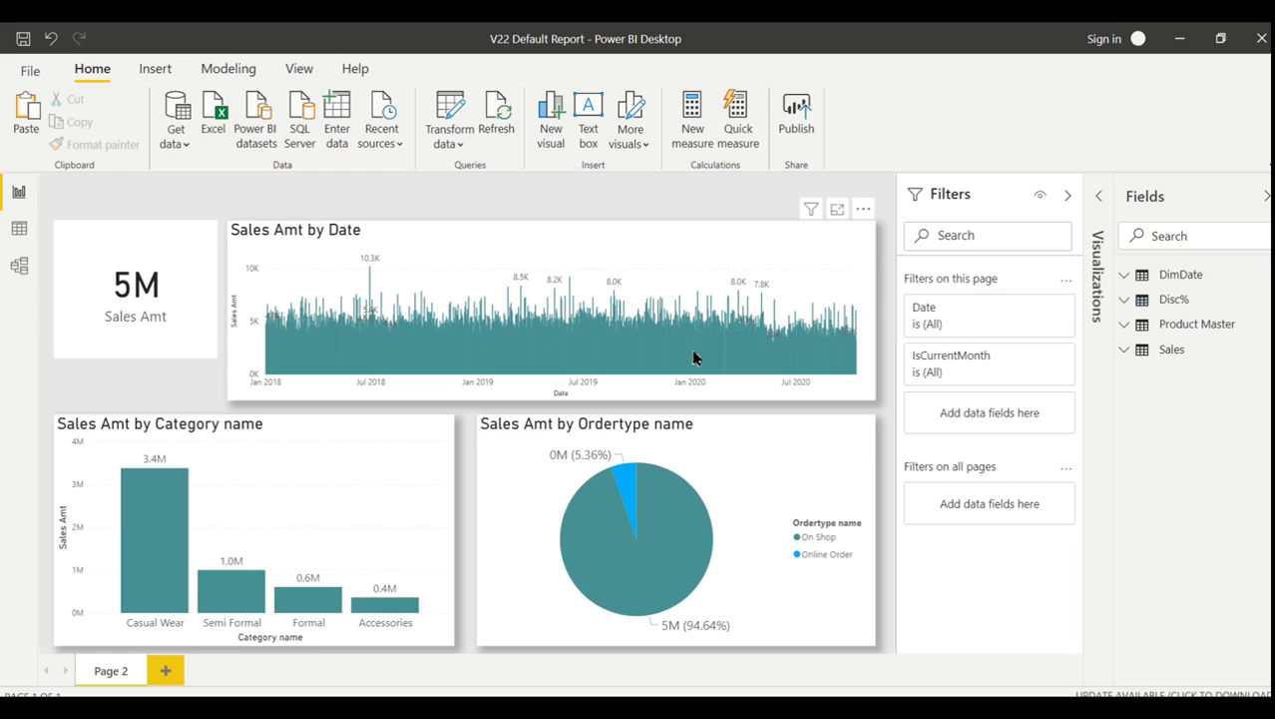
click(1018, 307)
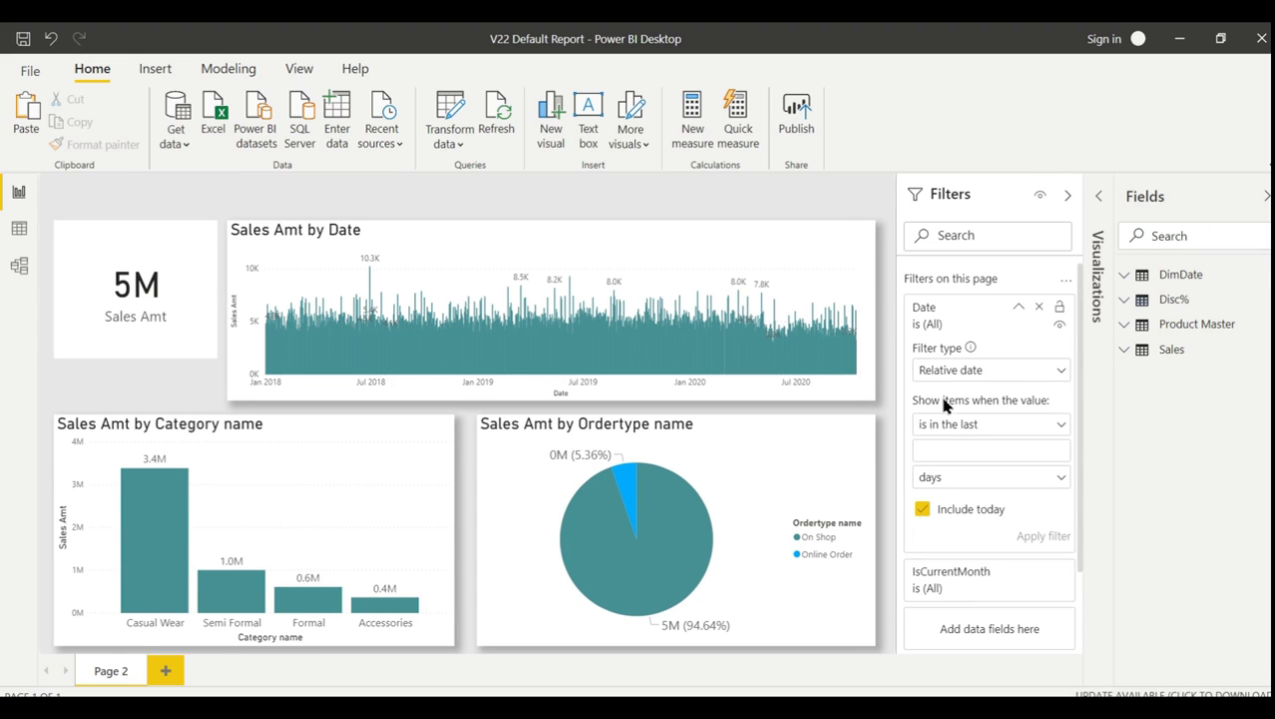
click(1018, 306)
click(1019, 307)
- Set the Date filter to relative date 'is in this month'
click(974, 369)
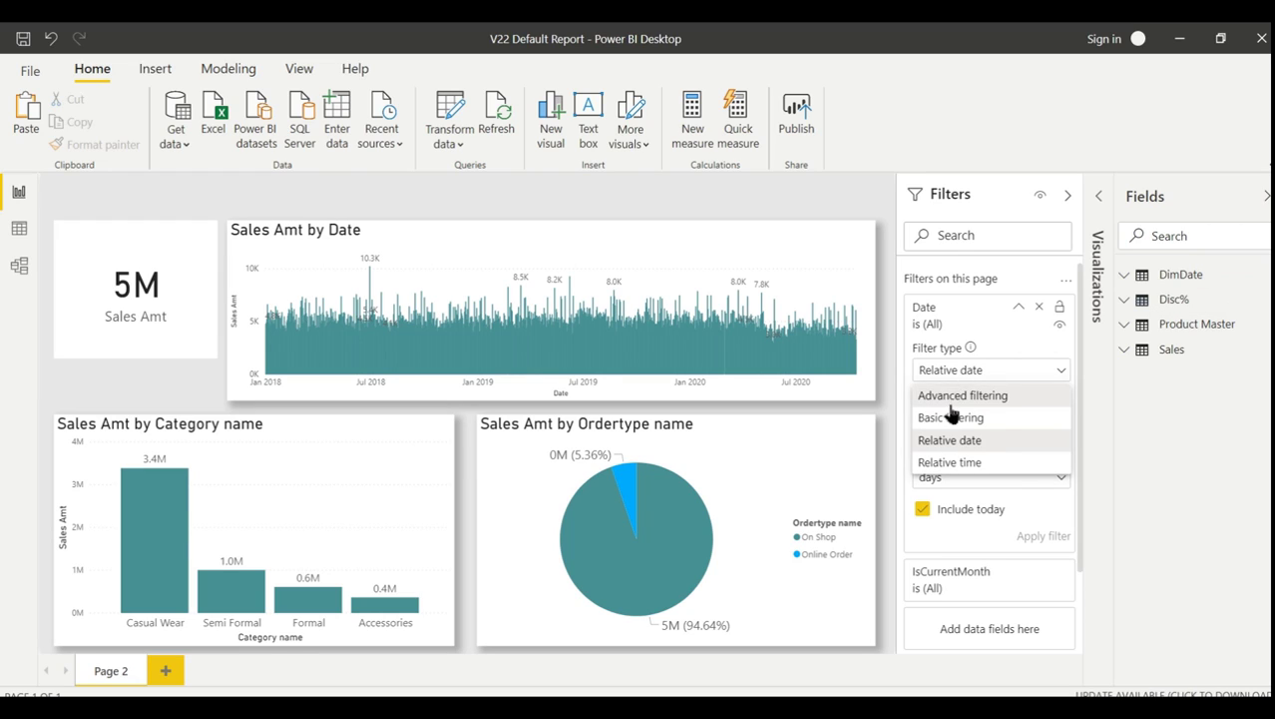
click(949, 444)
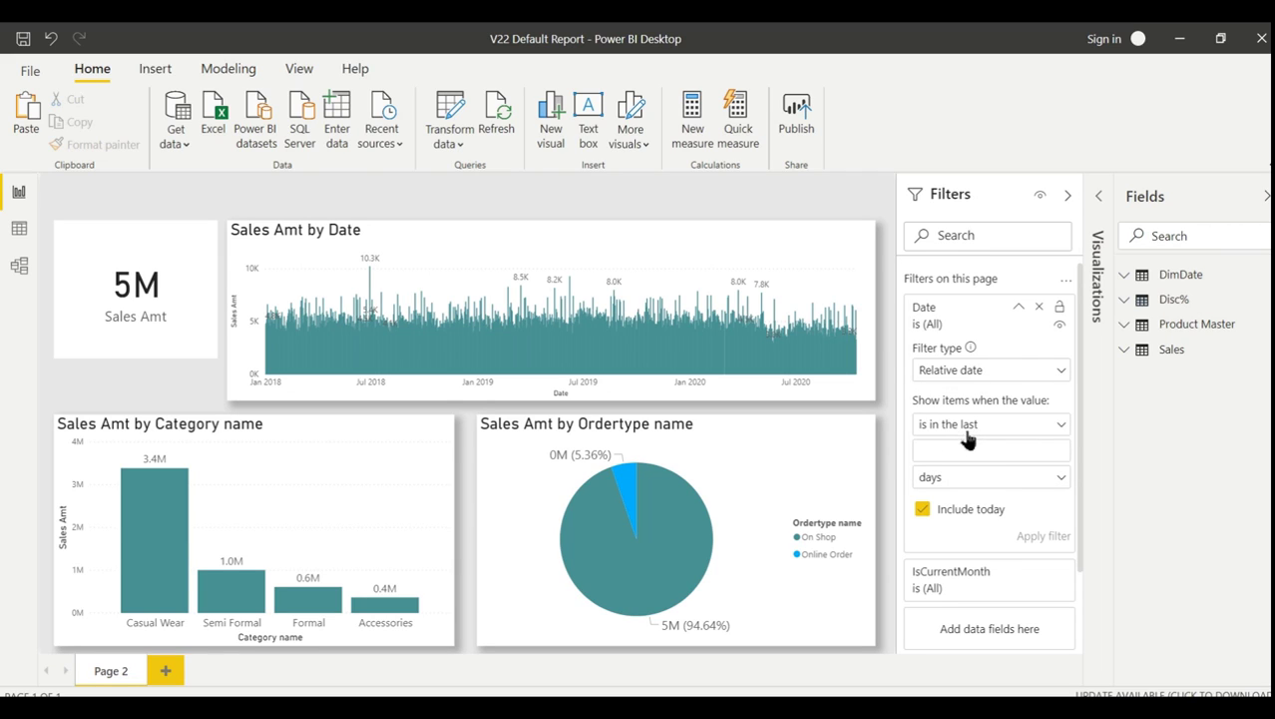
click(970, 429)
click(975, 472)
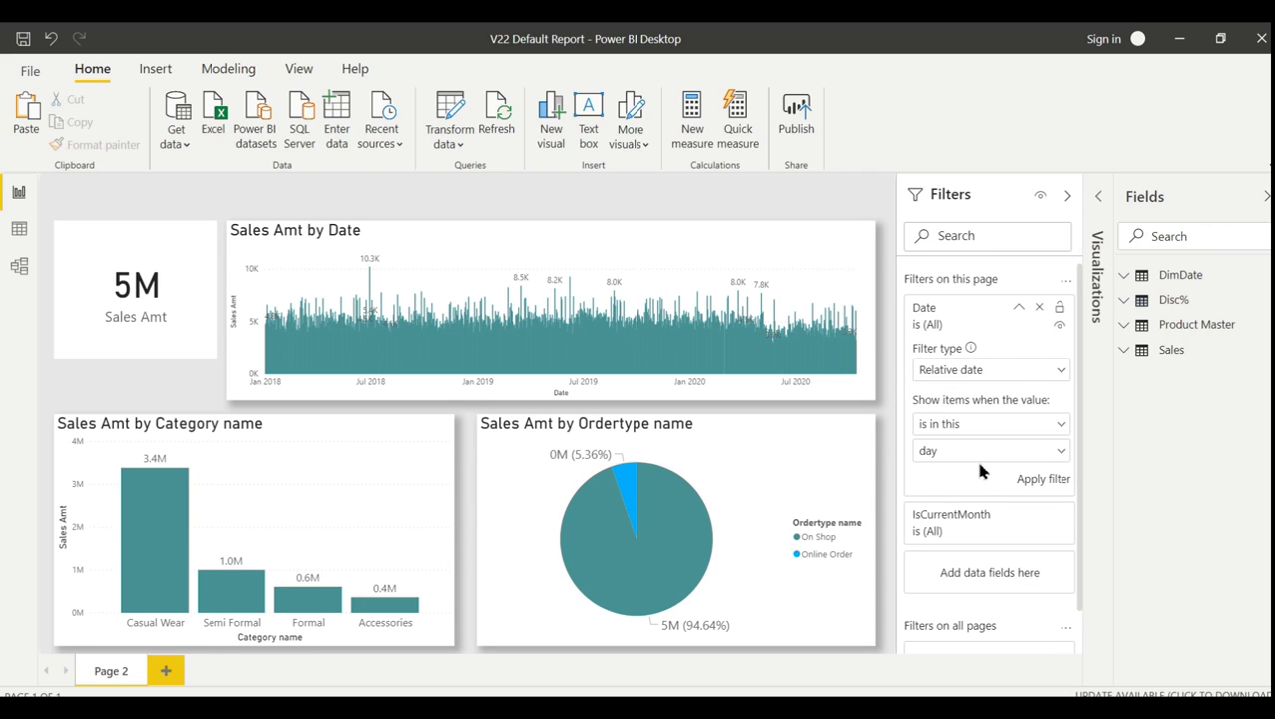
click(982, 452)
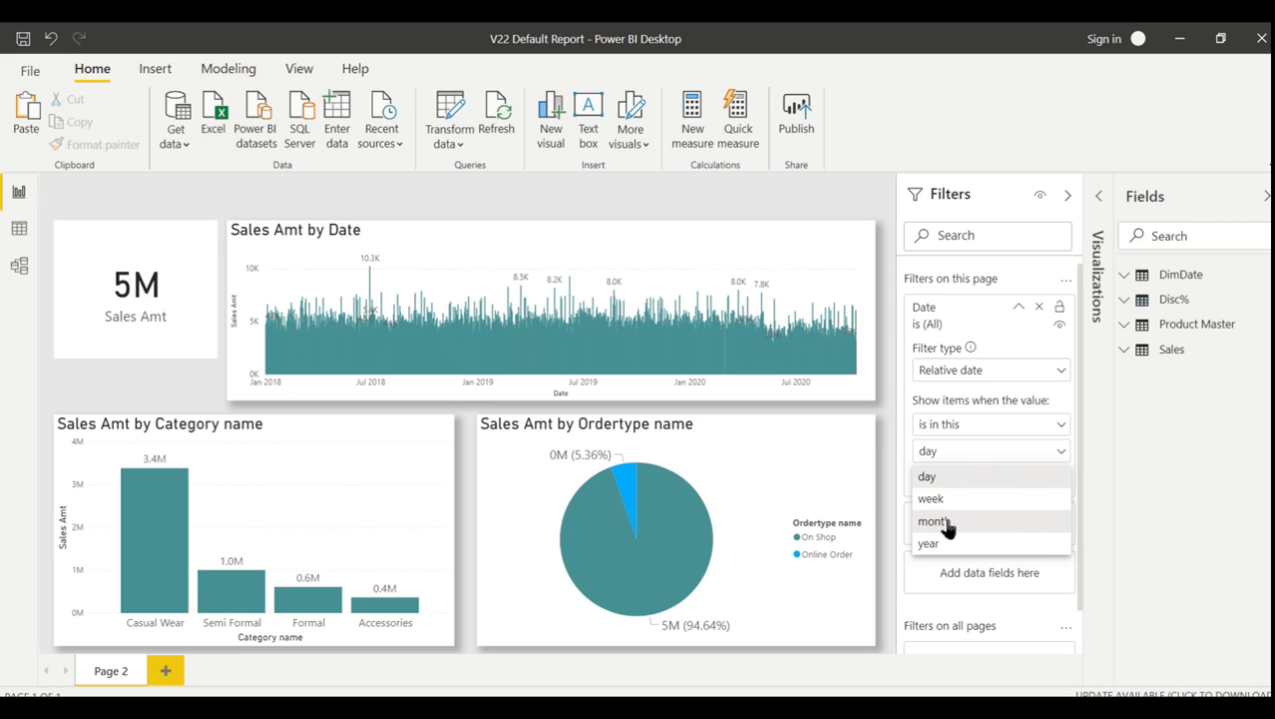
click(947, 521)
click(955, 454)
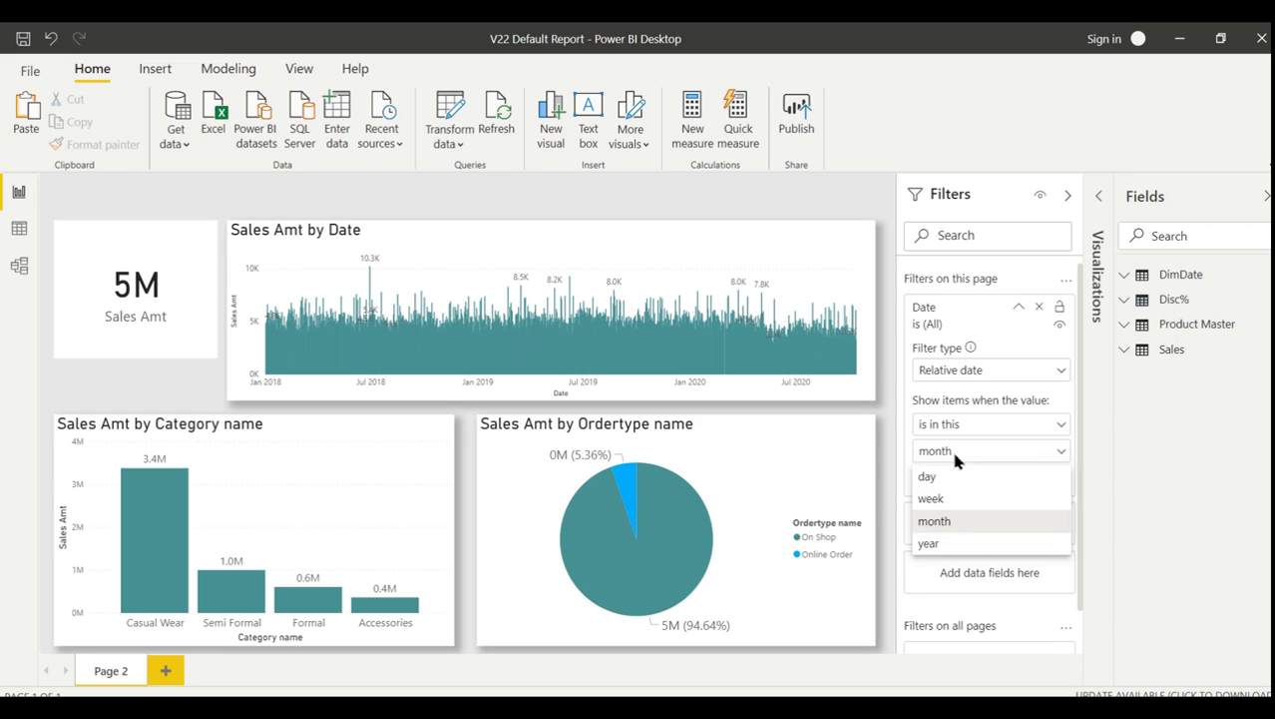
click(946, 529)
- Apply the current-month Date filter, limiting the page to October 2020 at 58K sales
click(1048, 481)
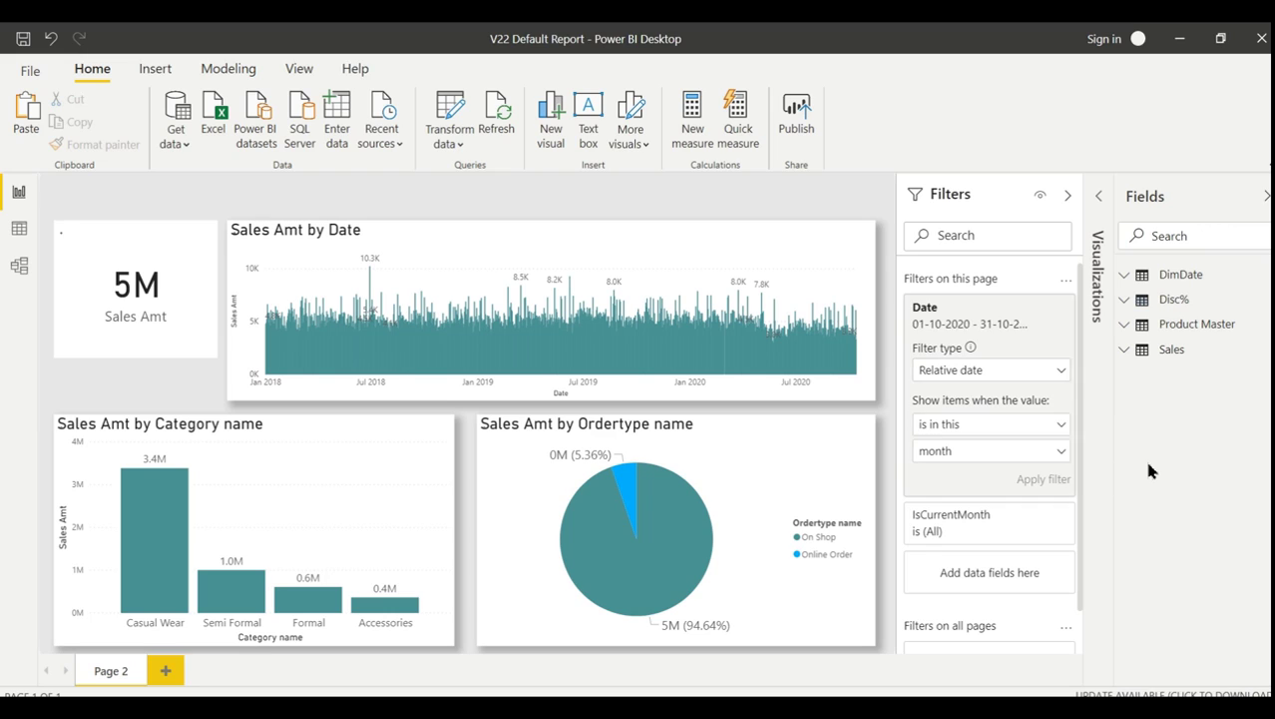
mouse_move(278, 339)
mouse_move(552, 309)
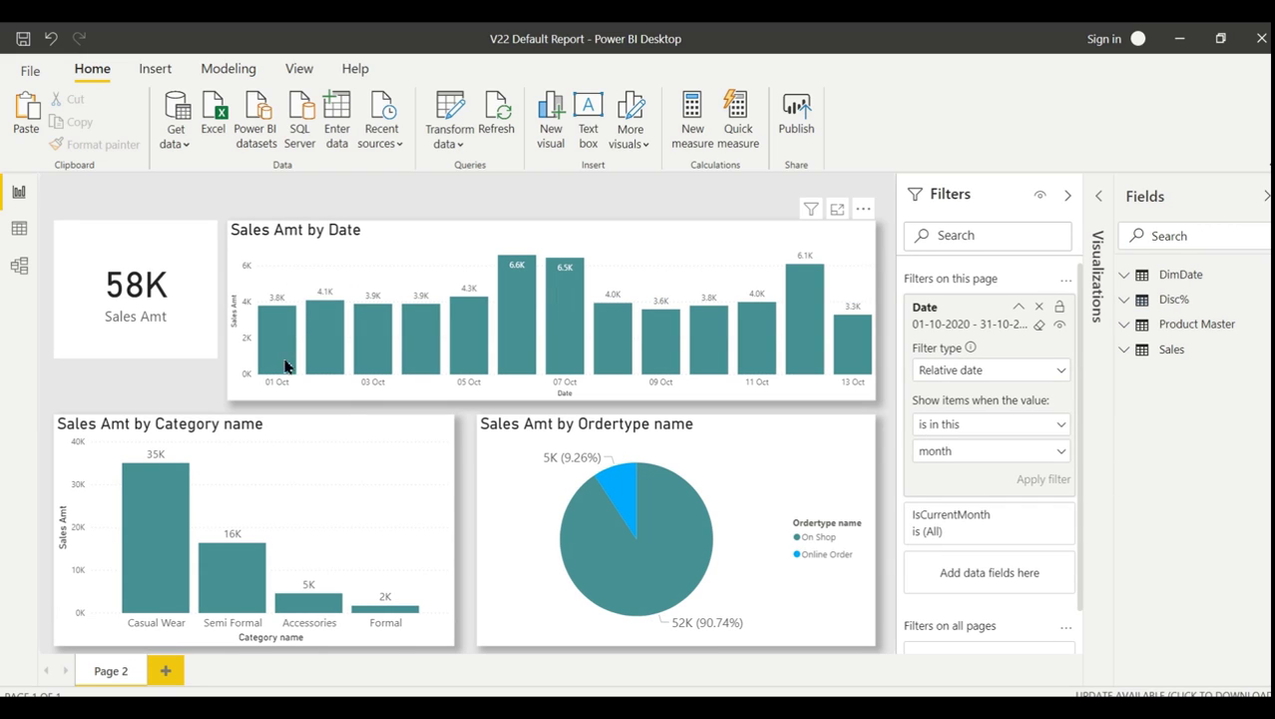
click(1020, 311)
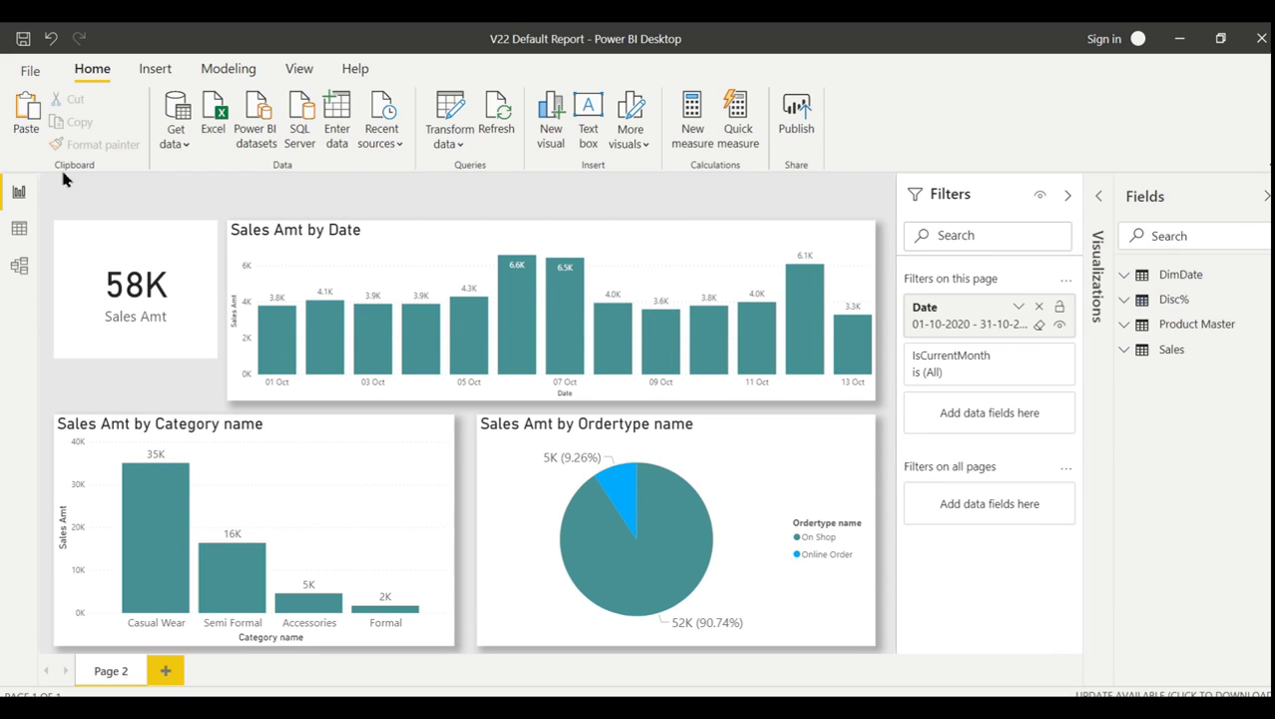
click(1068, 195)
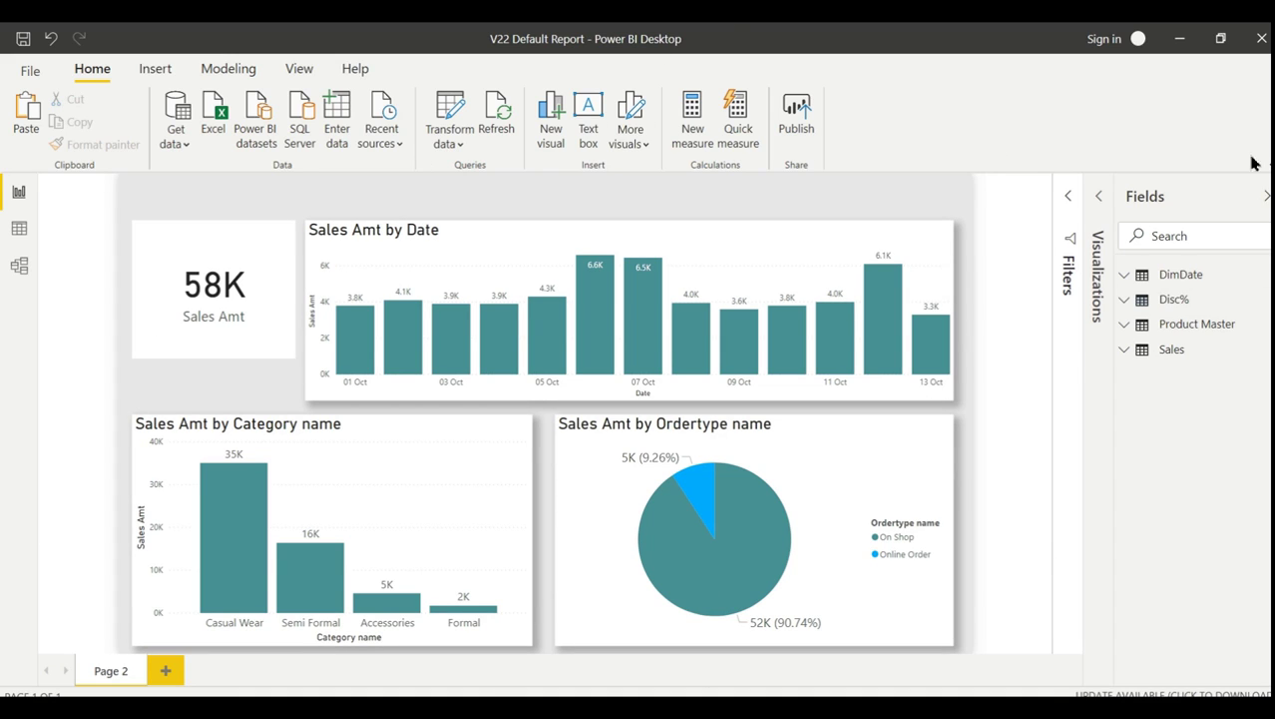
click(1069, 196)
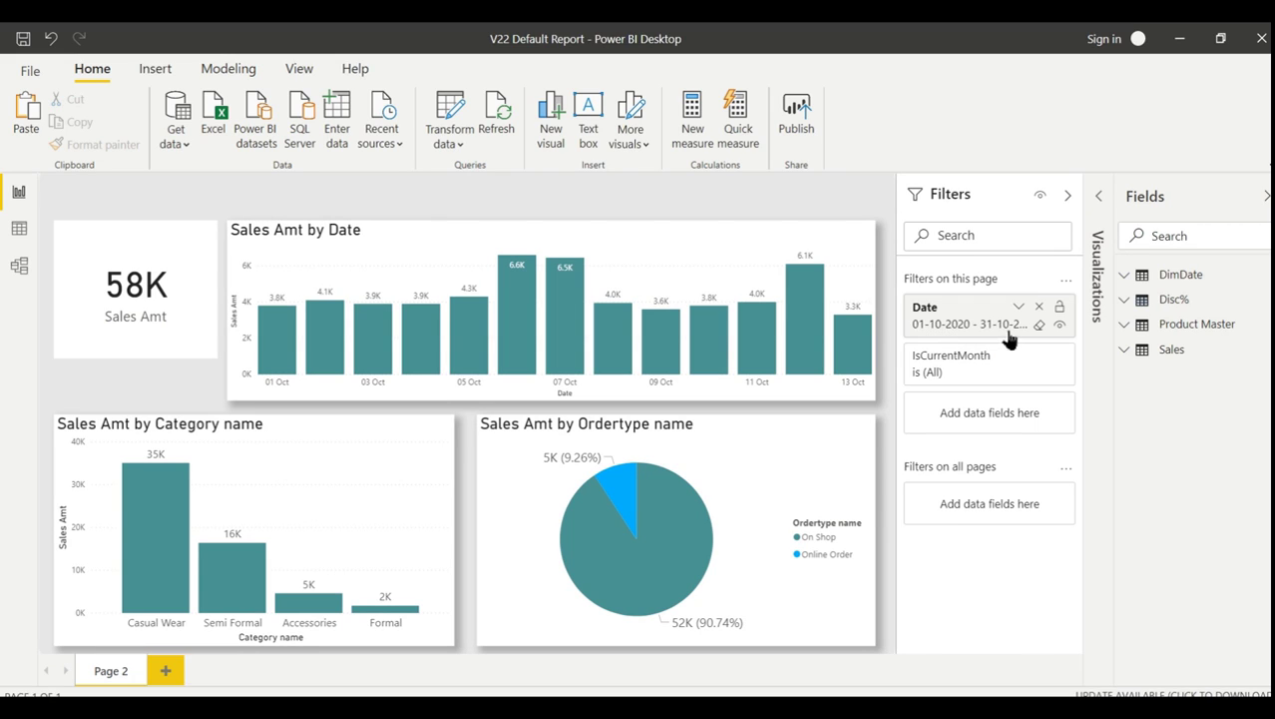
- Reopen the Date filter card to review its relative 'is in this month' settings
click(1019, 307)
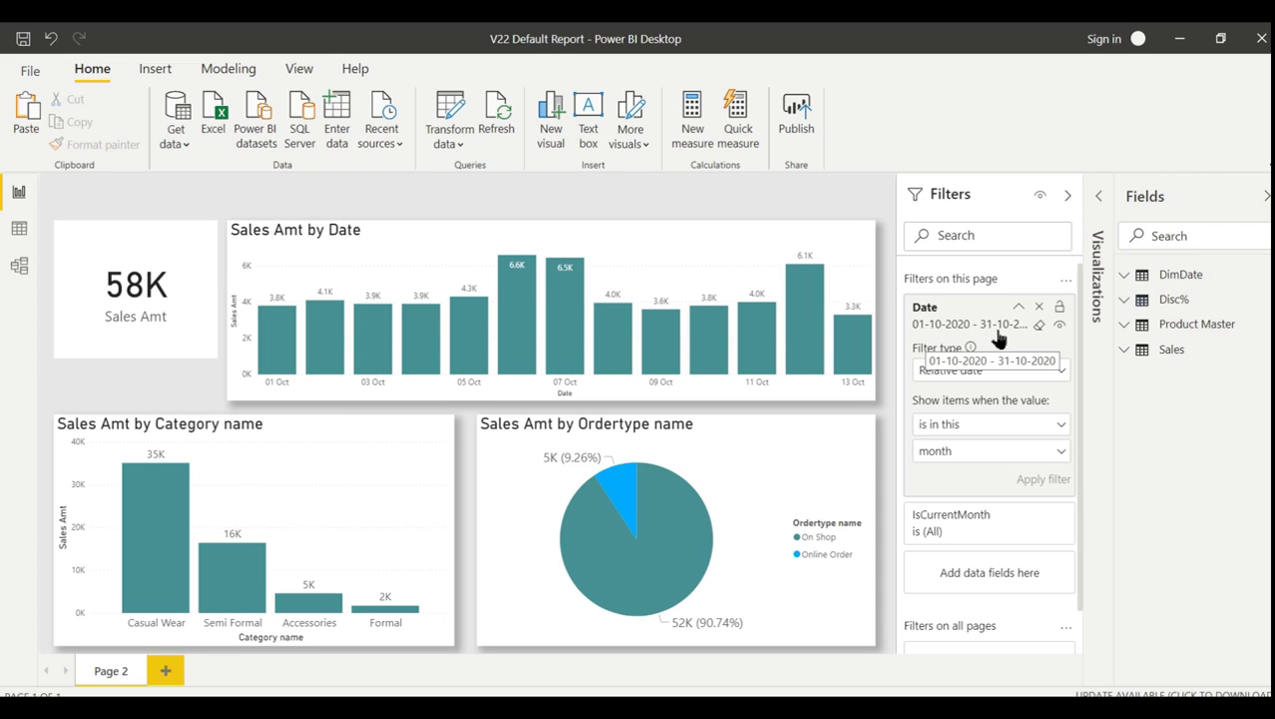
click(1026, 310)
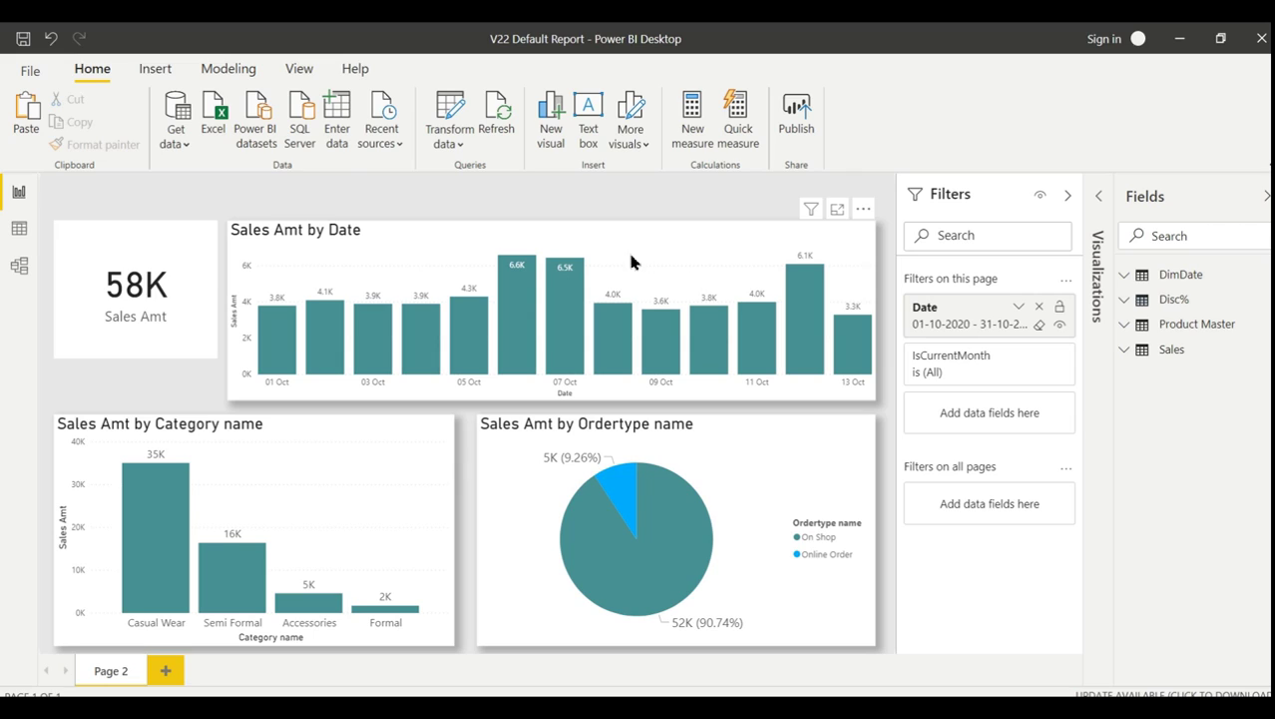
click(1019, 309)
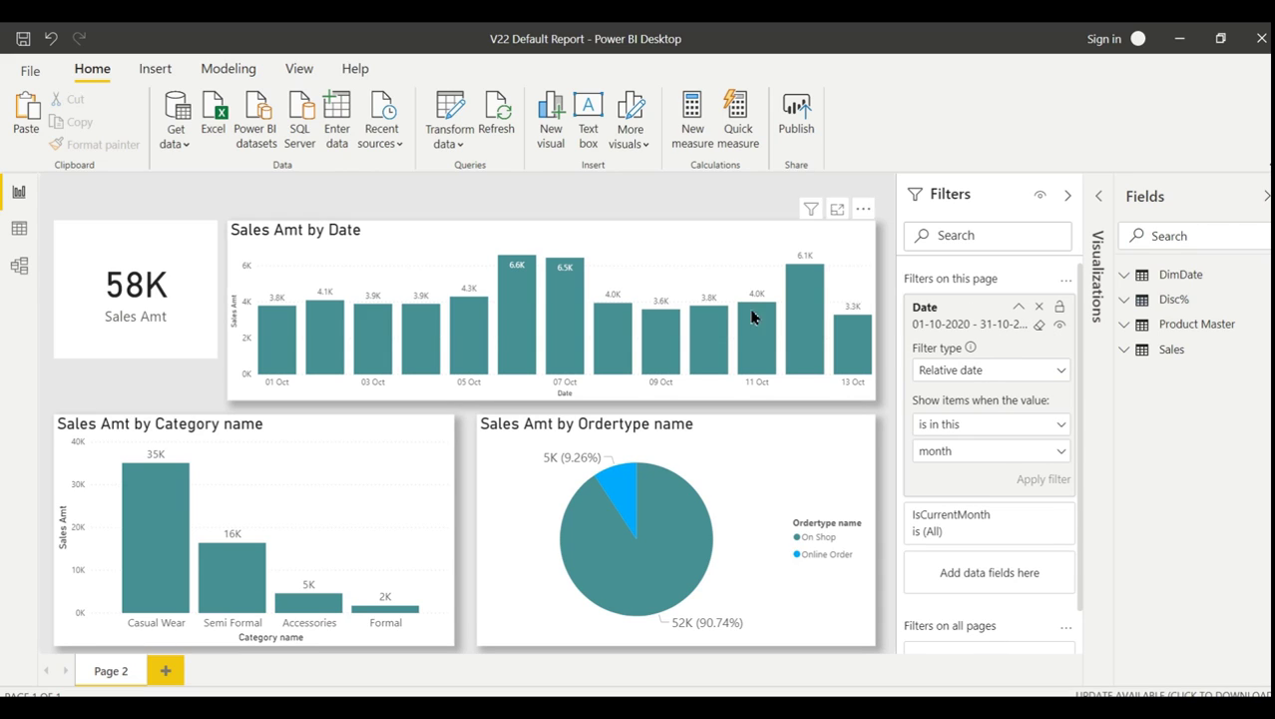
- Switch the Date filter to advanced filtering with the 'is after' condition
click(954, 371)
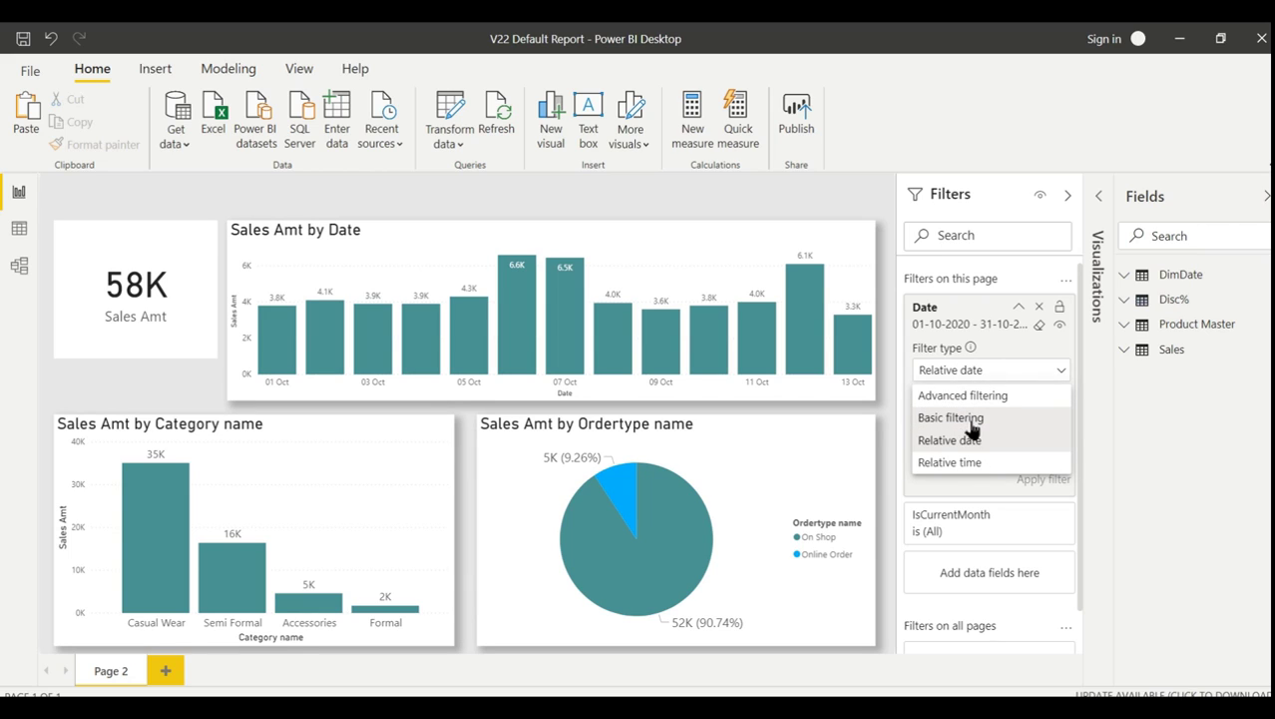
click(969, 418)
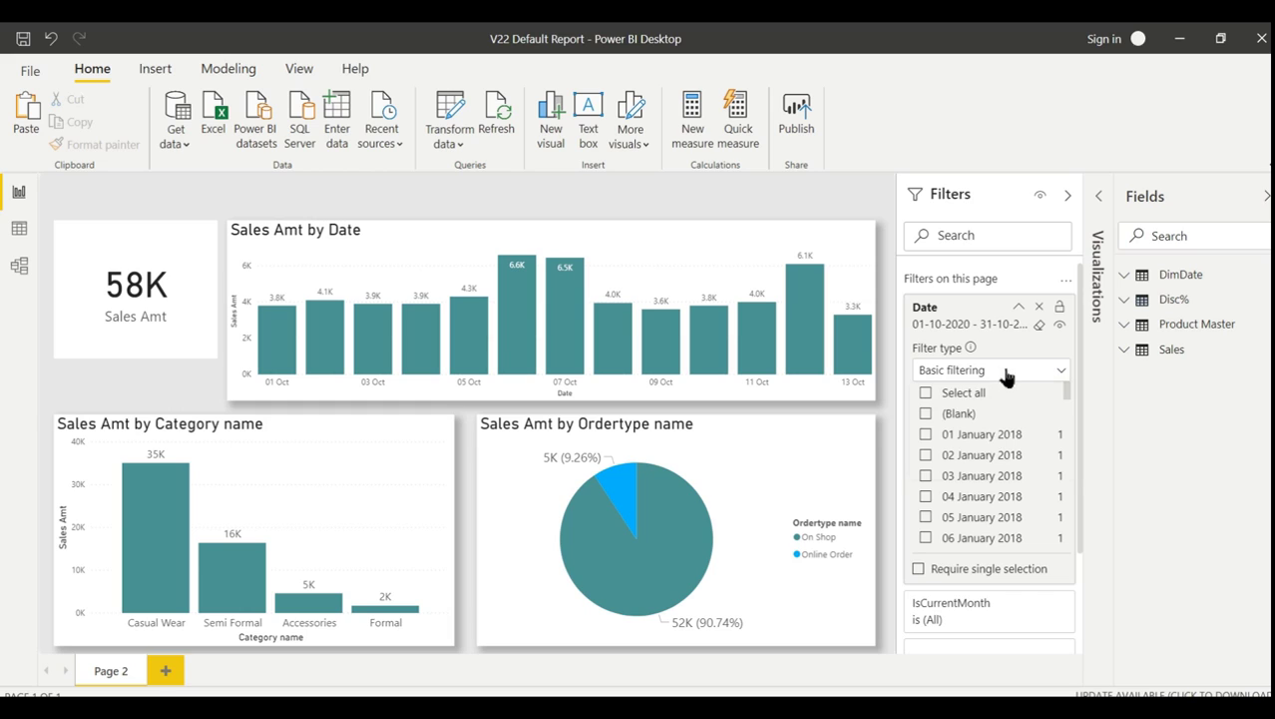
click(1002, 377)
click(982, 399)
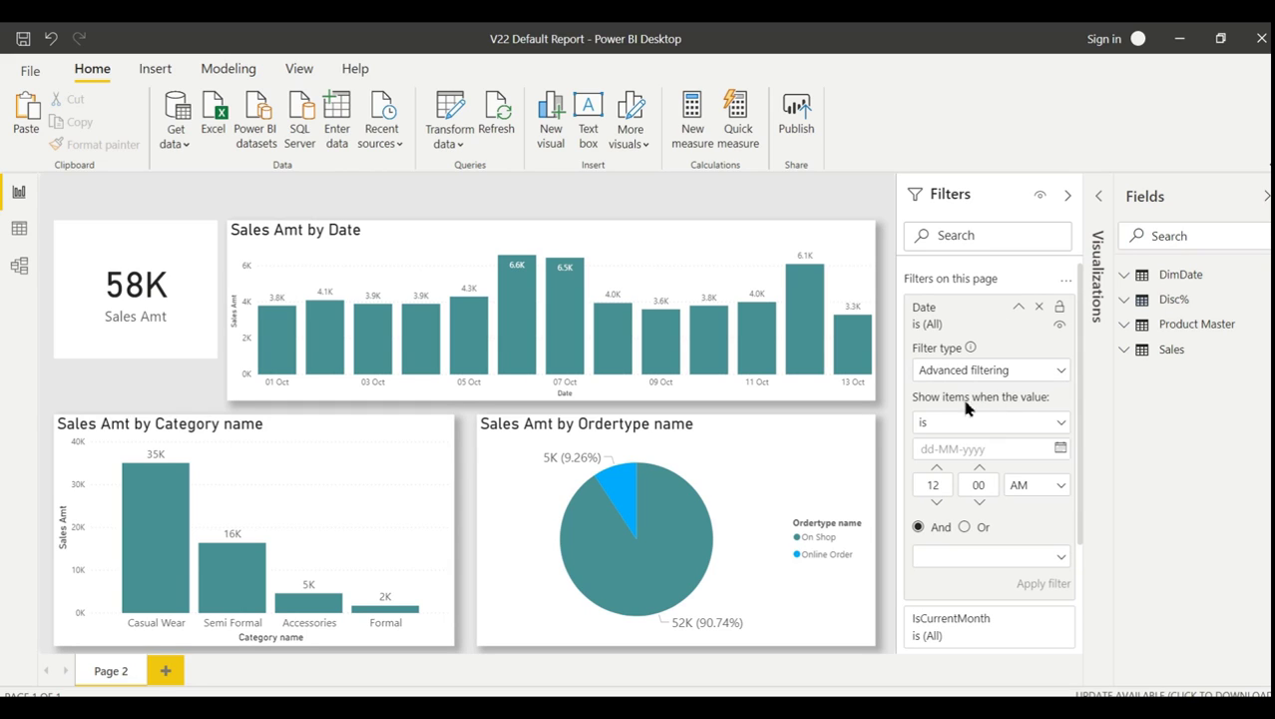
click(1061, 450)
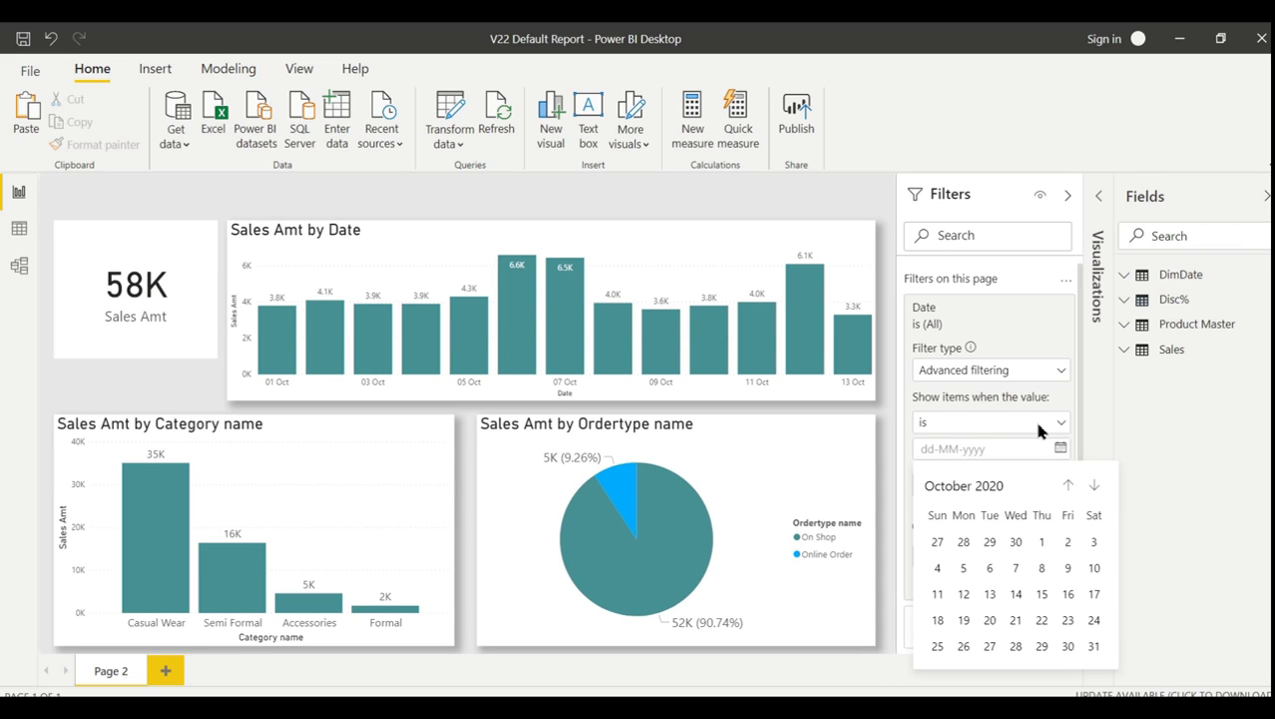
click(1037, 424)
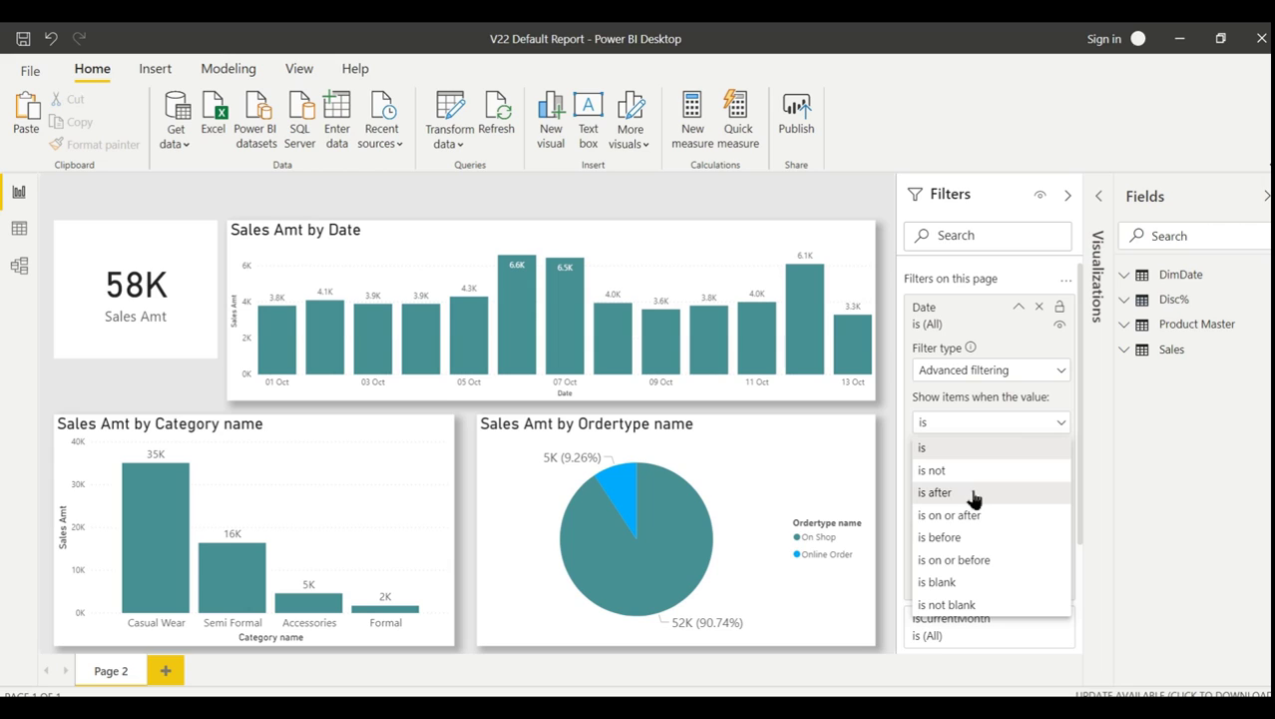
click(973, 493)
- Pick 01 January 2020 as the date and apply the filter, bringing sales to 1M
click(1060, 448)
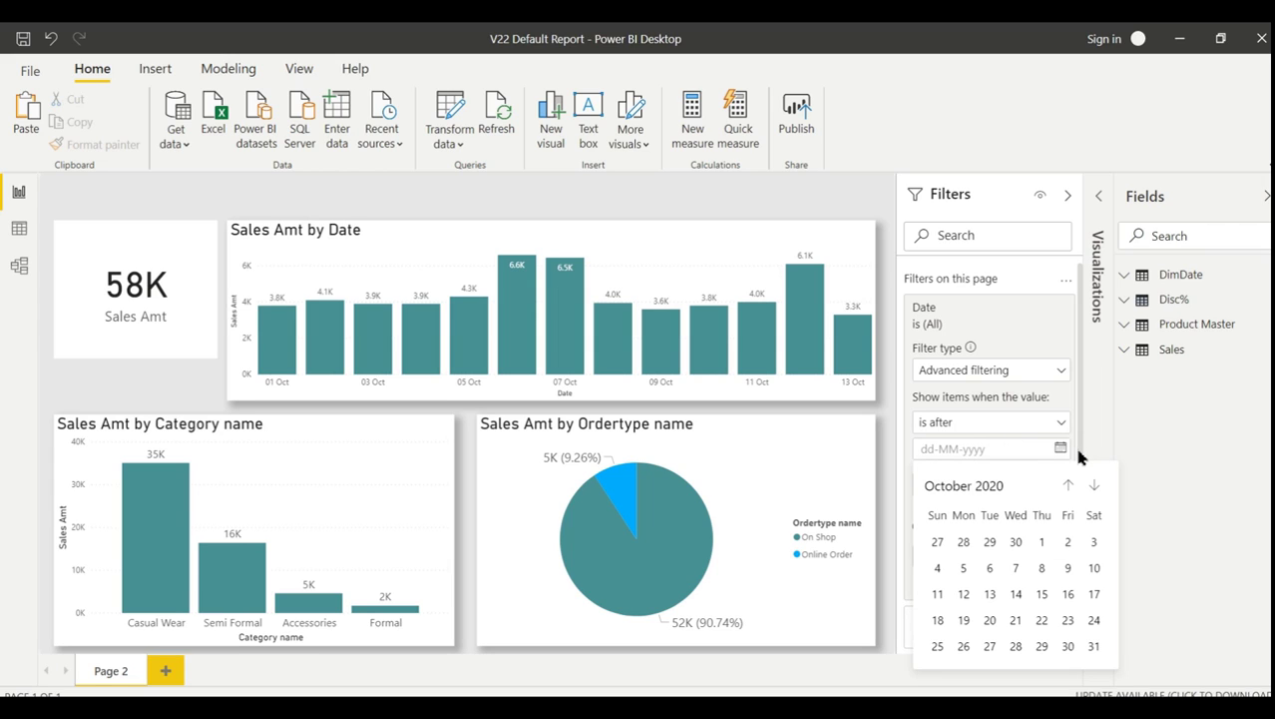
click(956, 487)
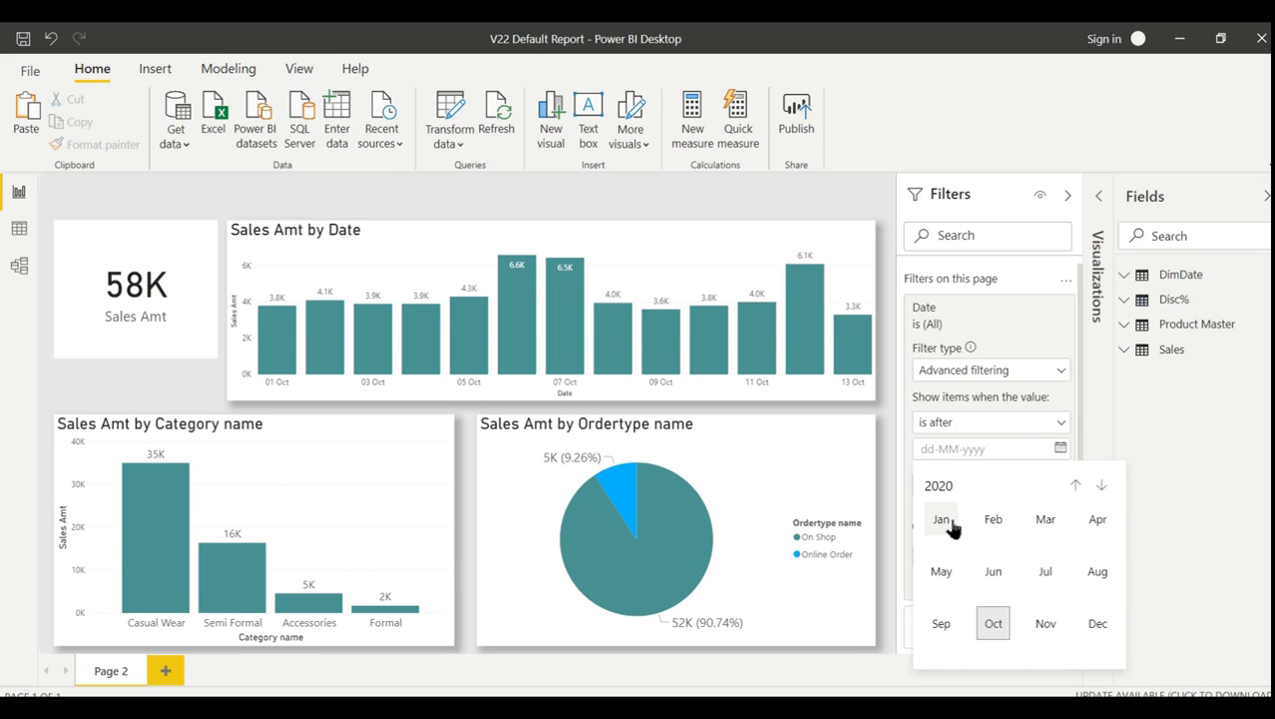
click(944, 521)
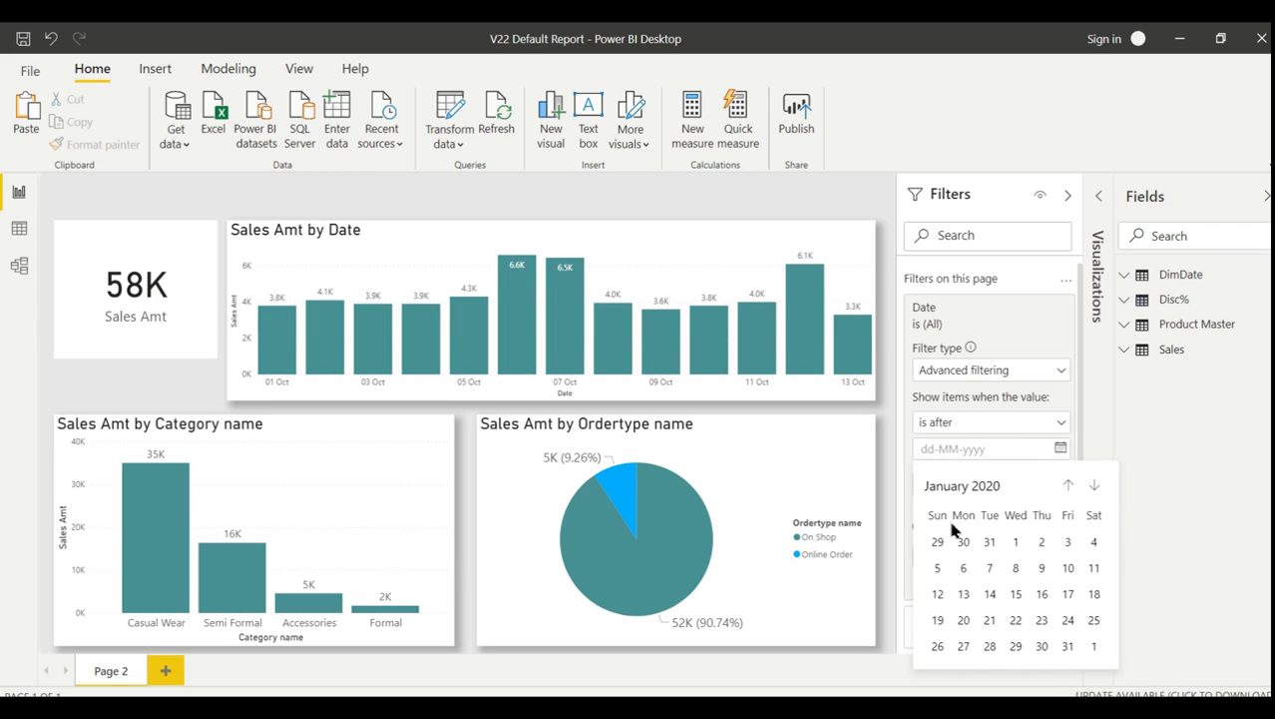
click(1016, 540)
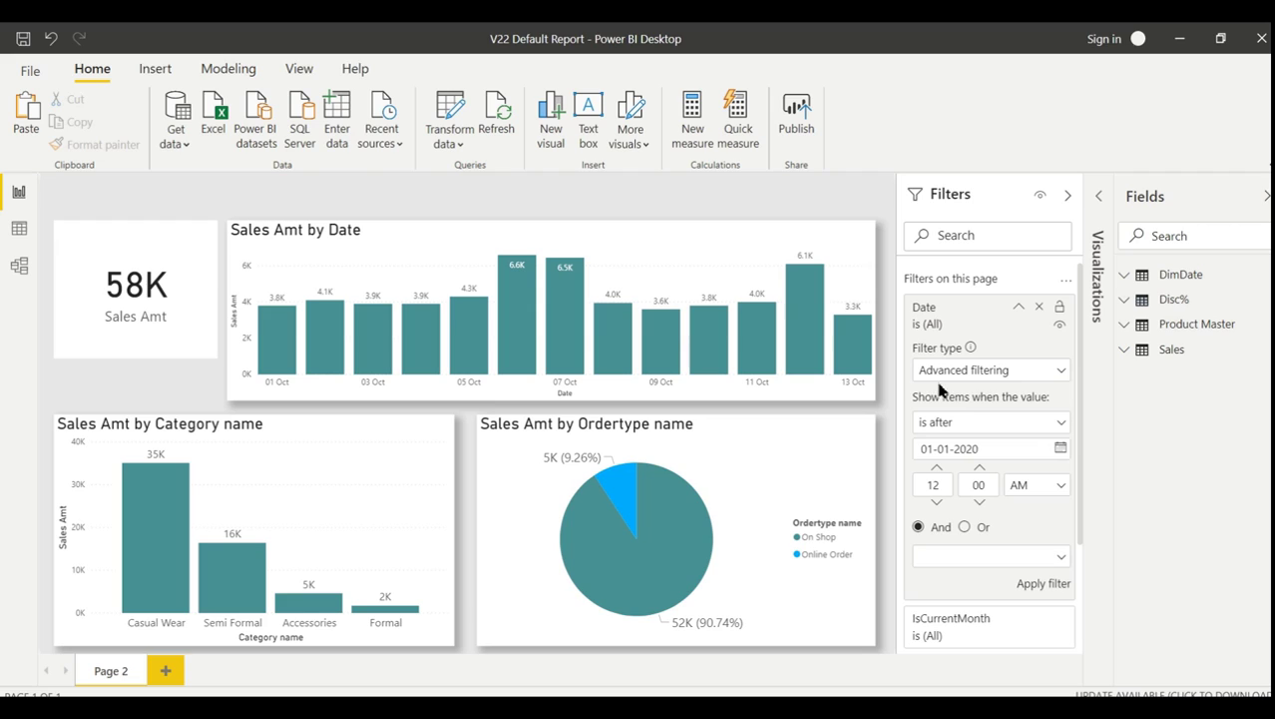
click(1053, 582)
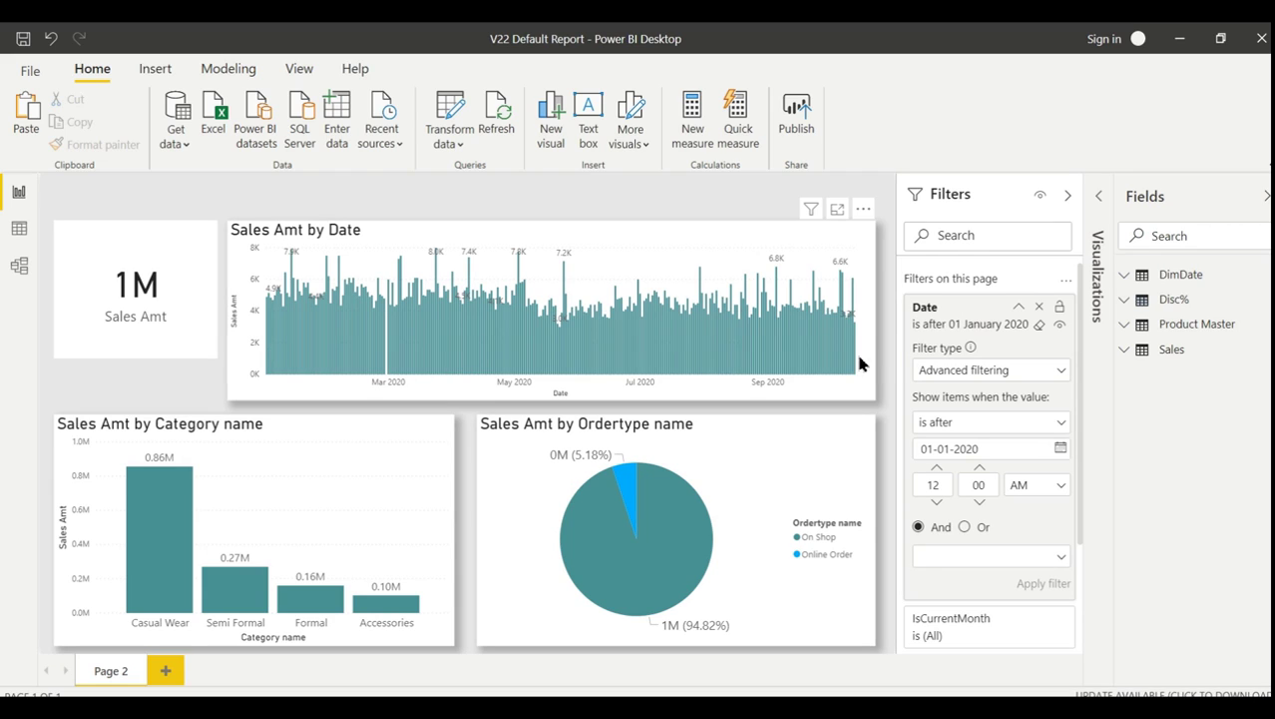
click(1019, 309)
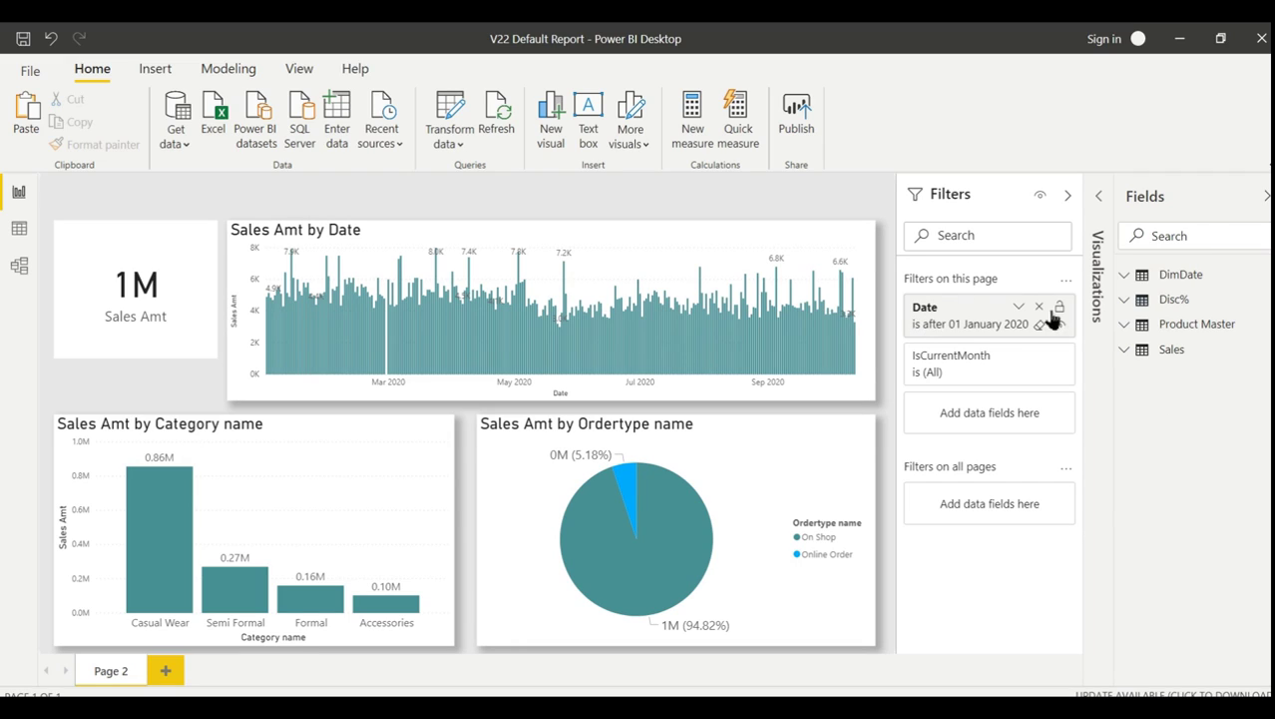
mouse_move(552, 309)
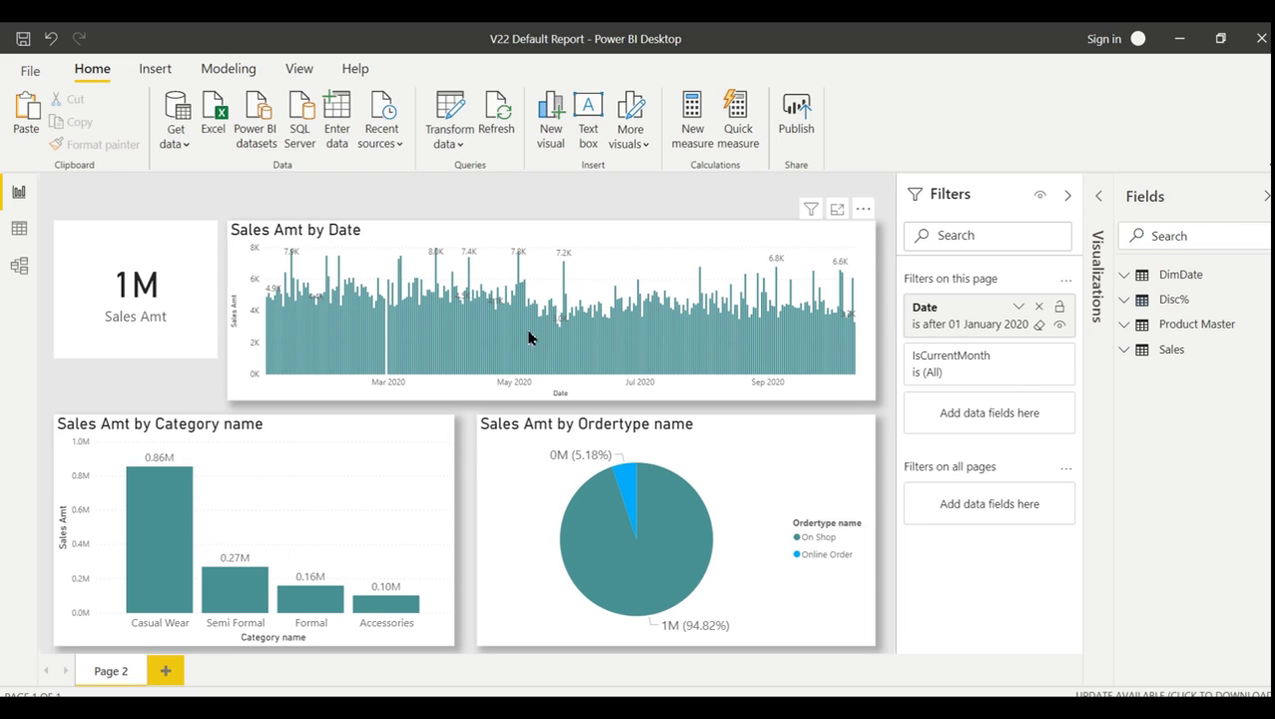
- Remove the Date and IsCurrentMonth filters and display the DimDate IsCurrentMonth DAX formula
click(1038, 308)
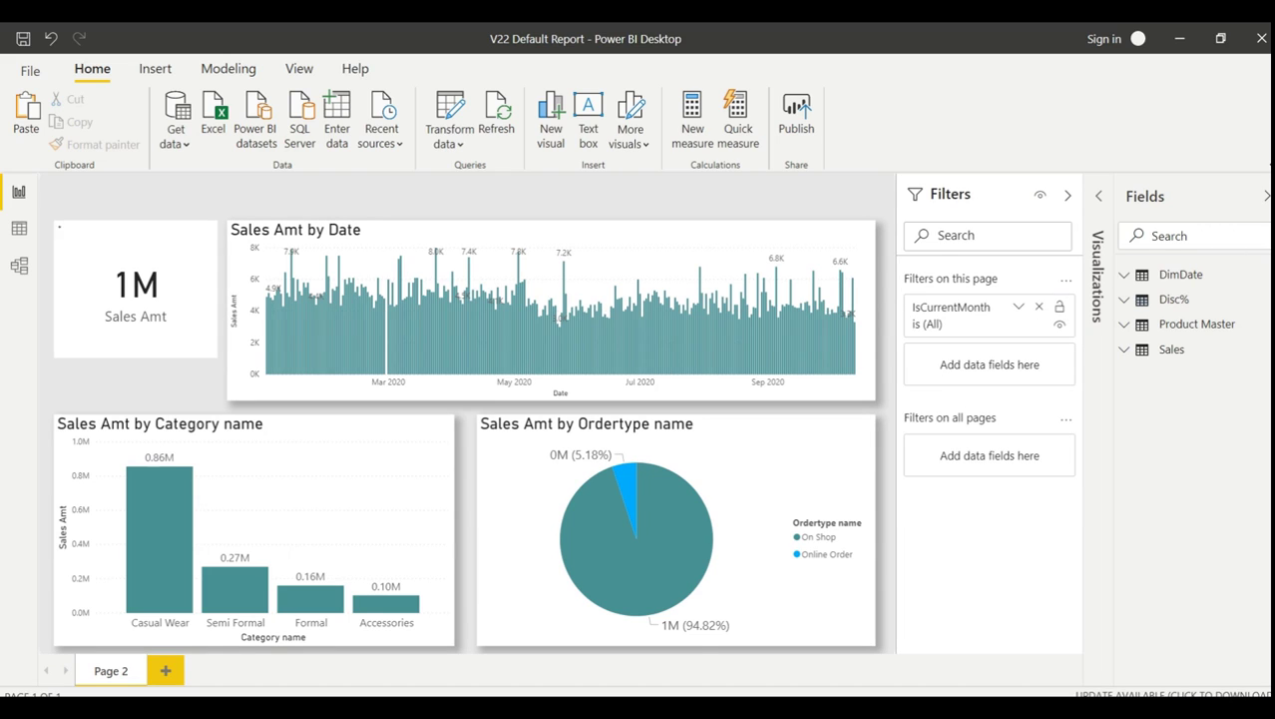
click(1042, 308)
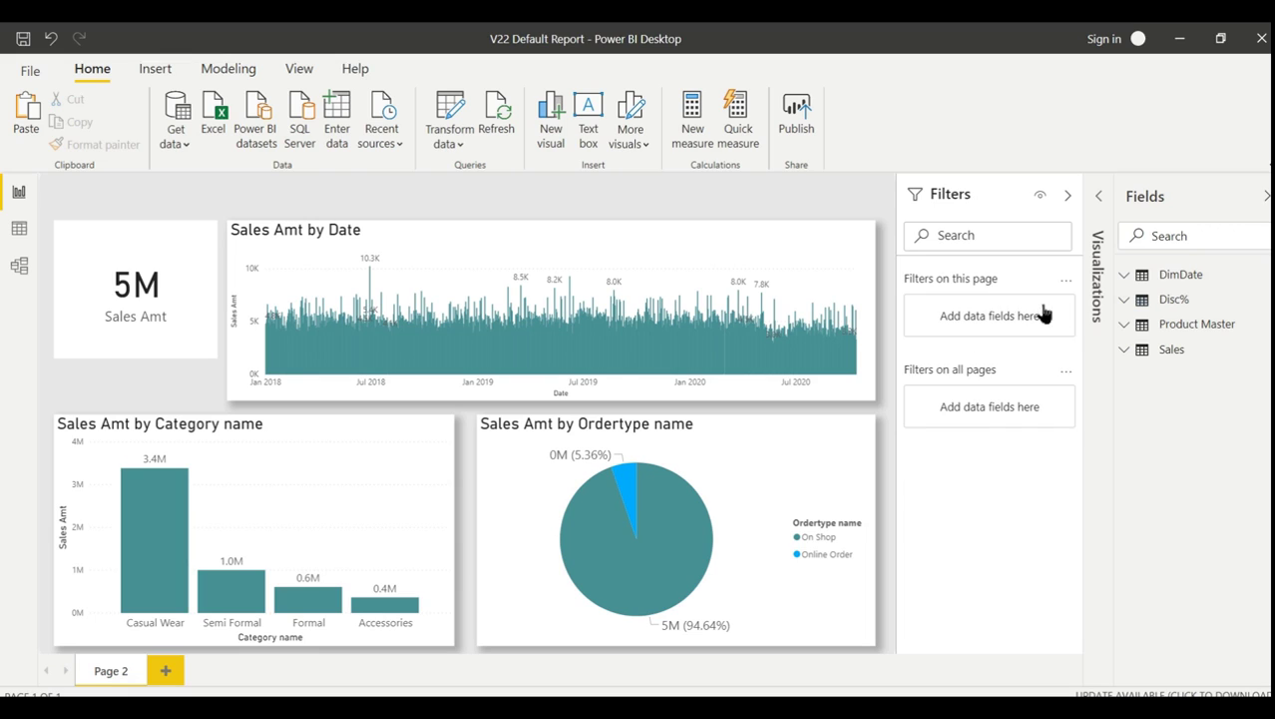
click(1141, 275)
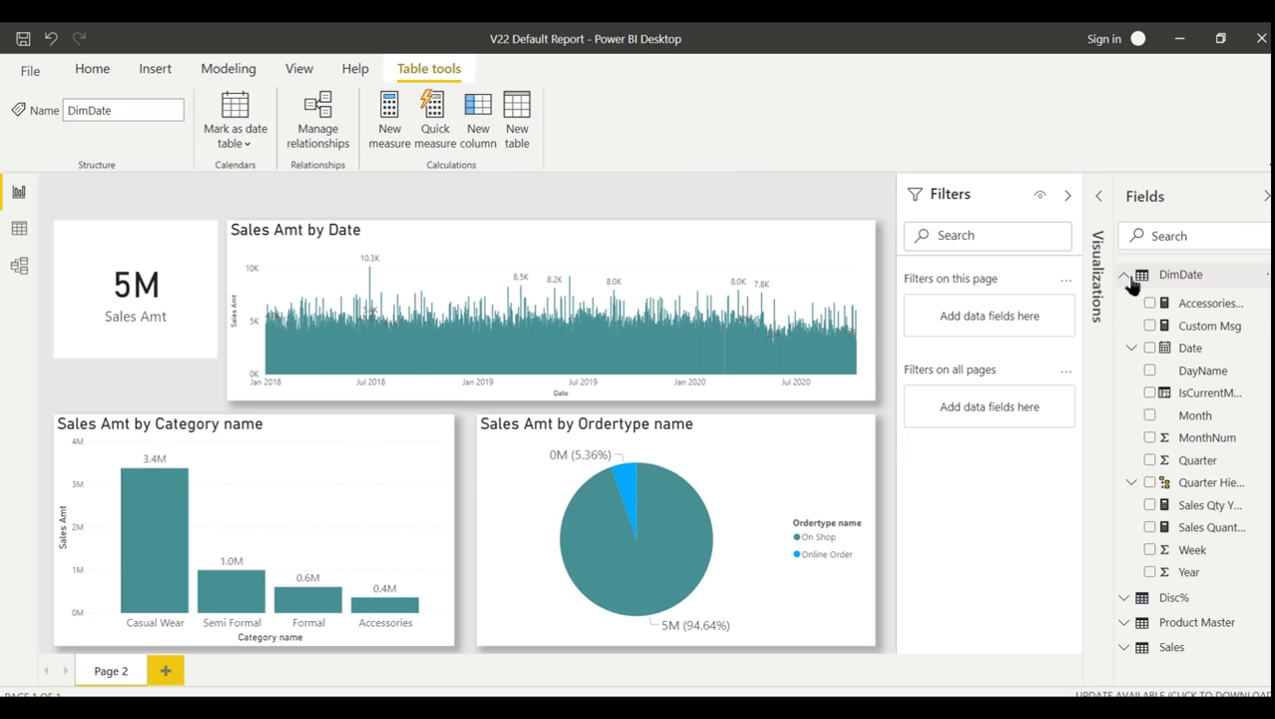
click(1211, 394)
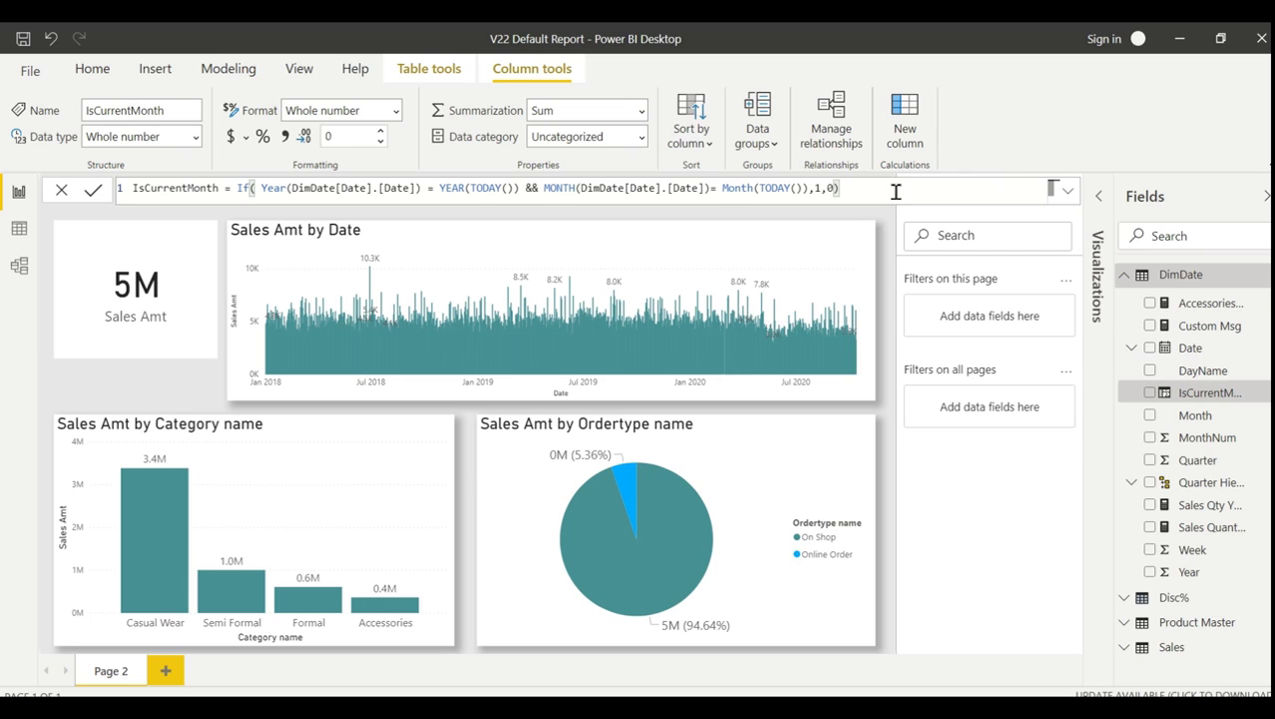
- Enlarge the IsCurrentMonth formula text in the formula bar with Ctrl+scroll
scroll(903, 189, up, 2)
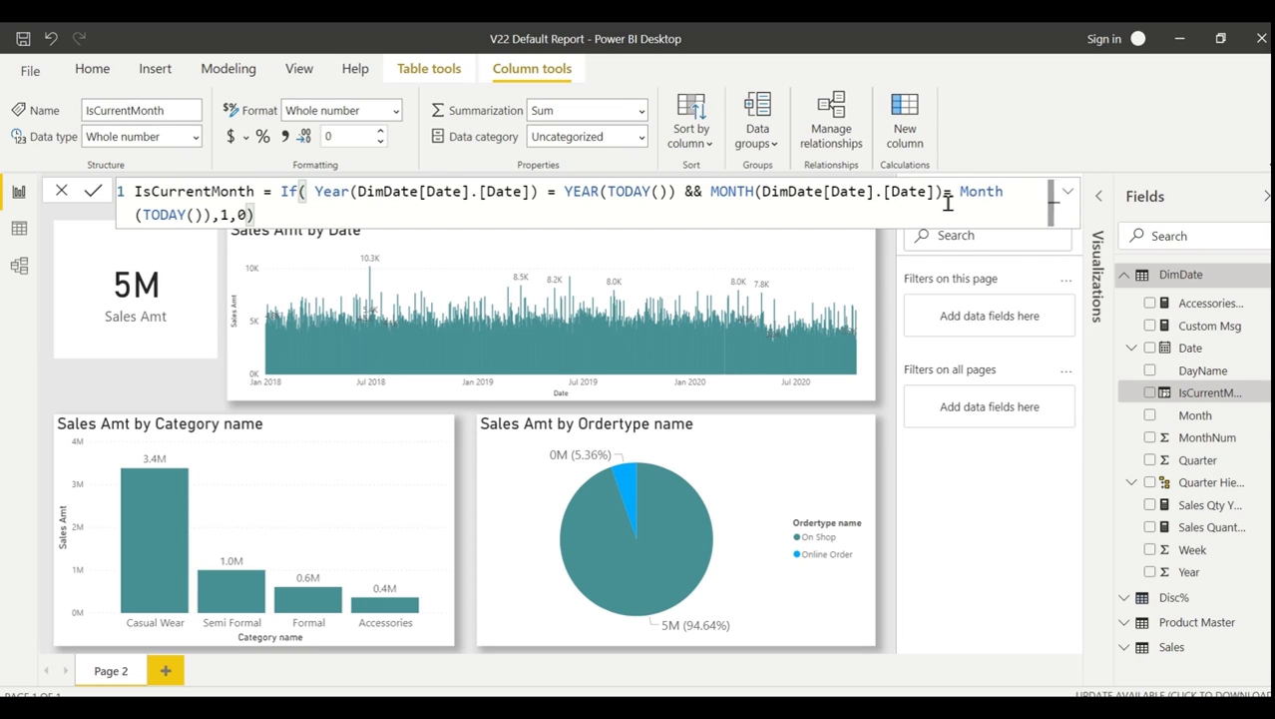
scroll(947, 198, up, 2)
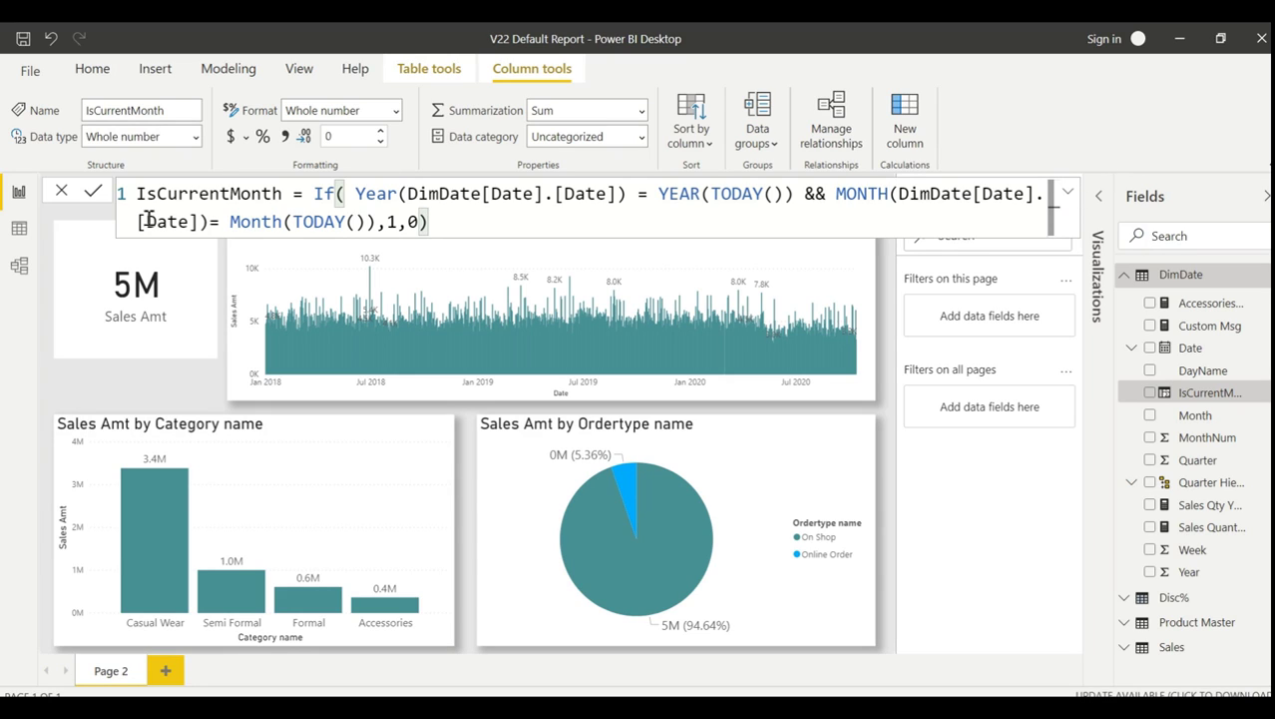
click(14, 231)
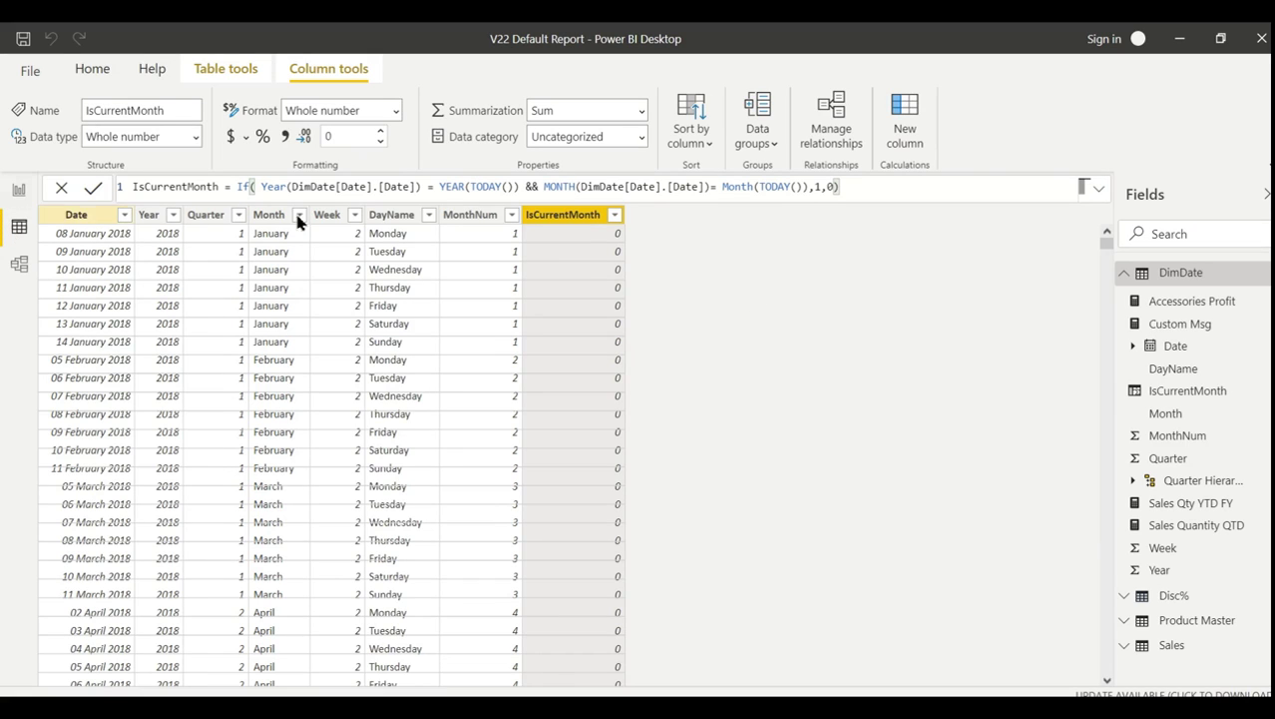
click(615, 215)
click(654, 389)
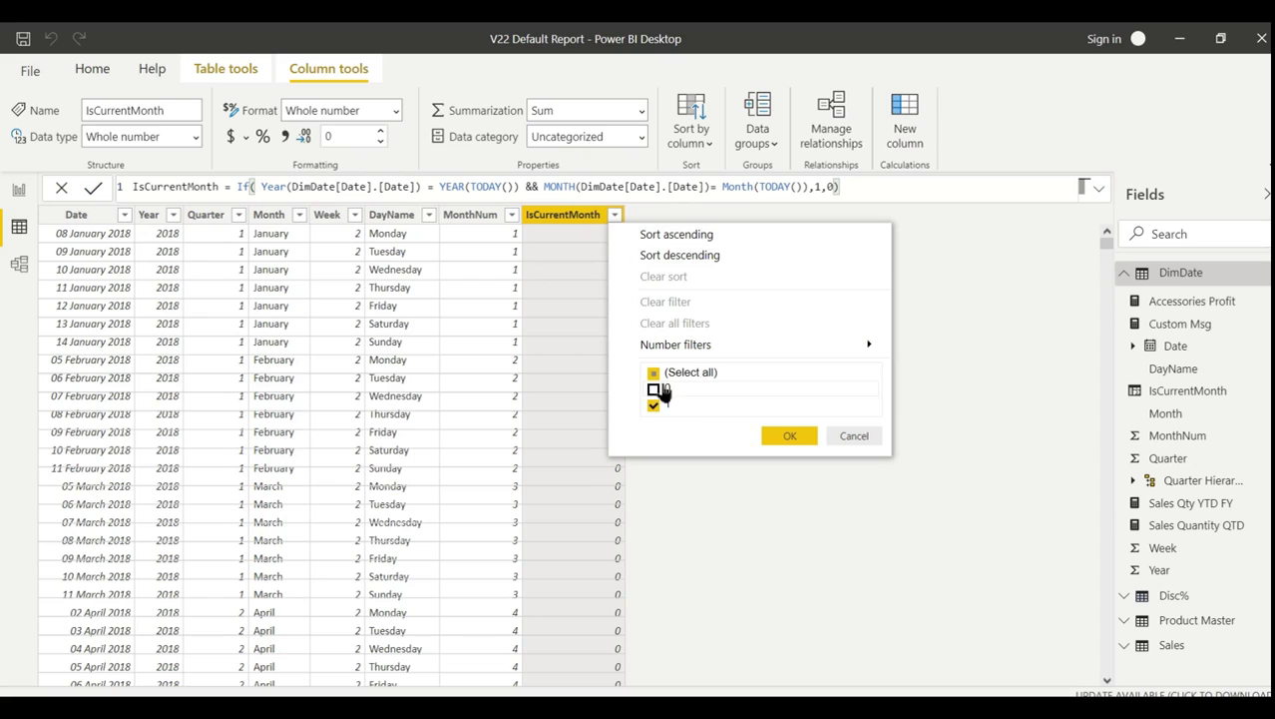
click(789, 435)
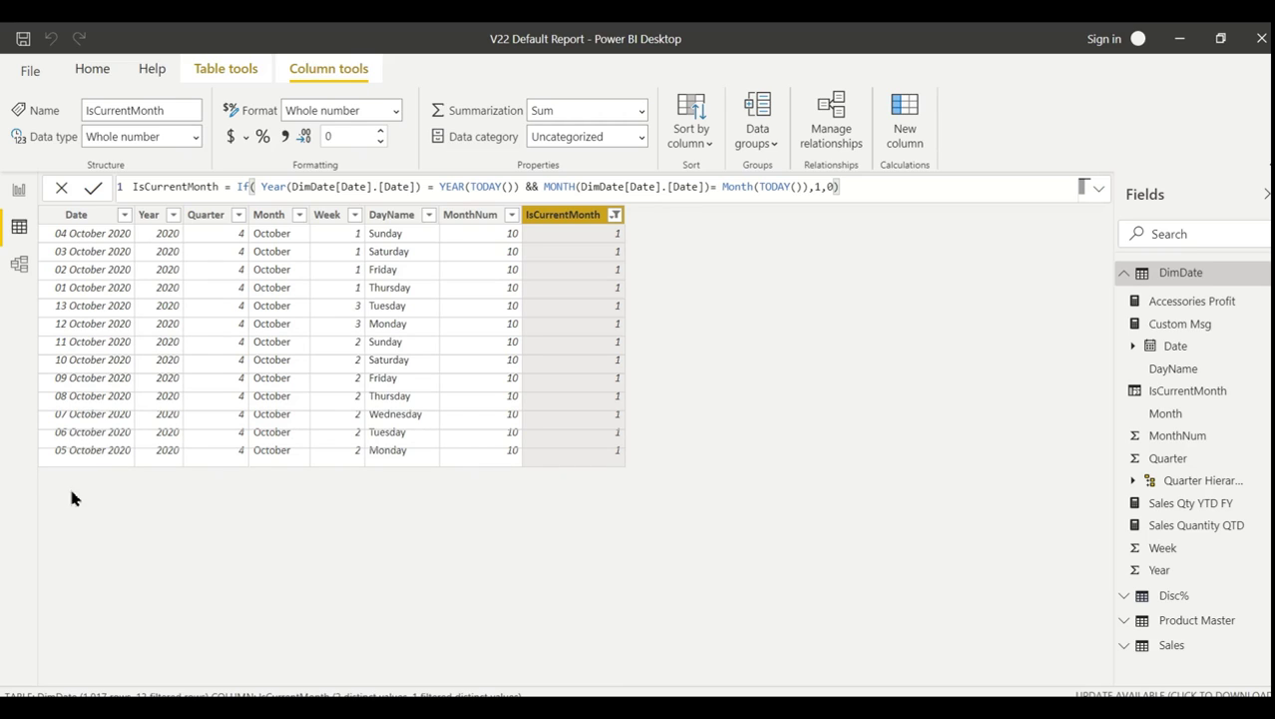
click(615, 215)
click(654, 388)
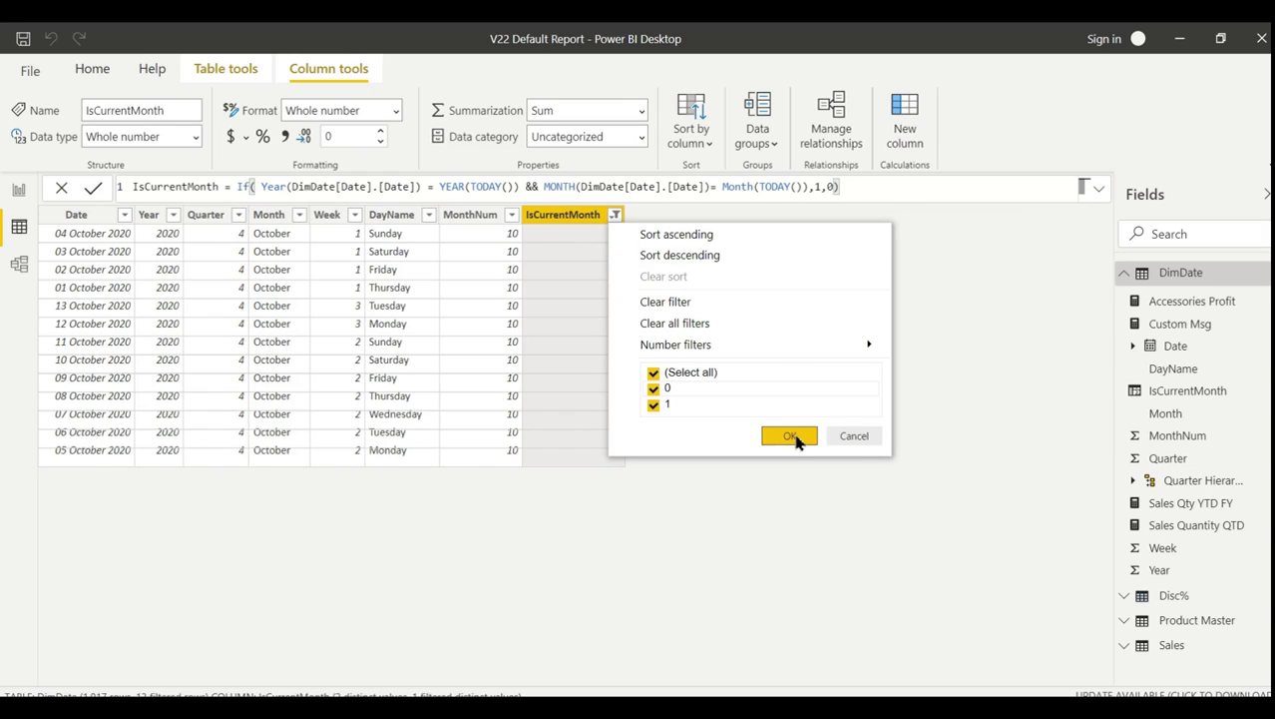
click(790, 435)
click(18, 190)
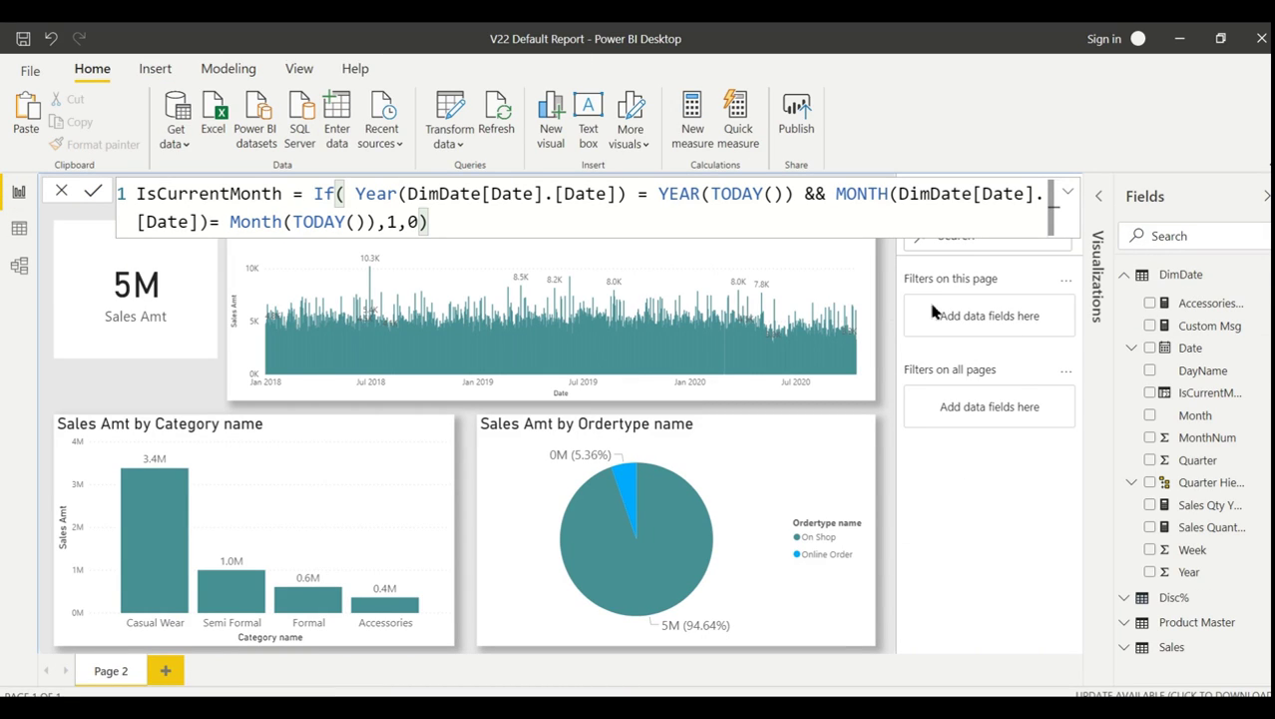
mouse_move(1203, 392)
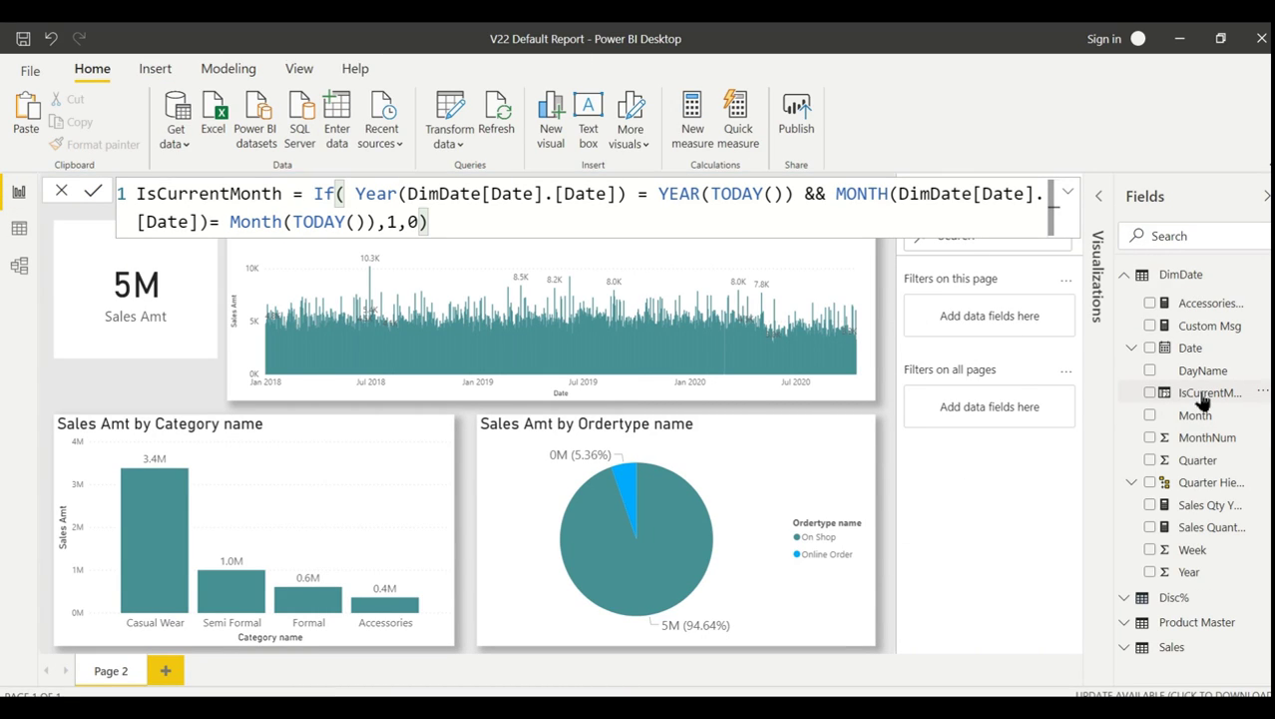
drag(1205, 395, 988, 316)
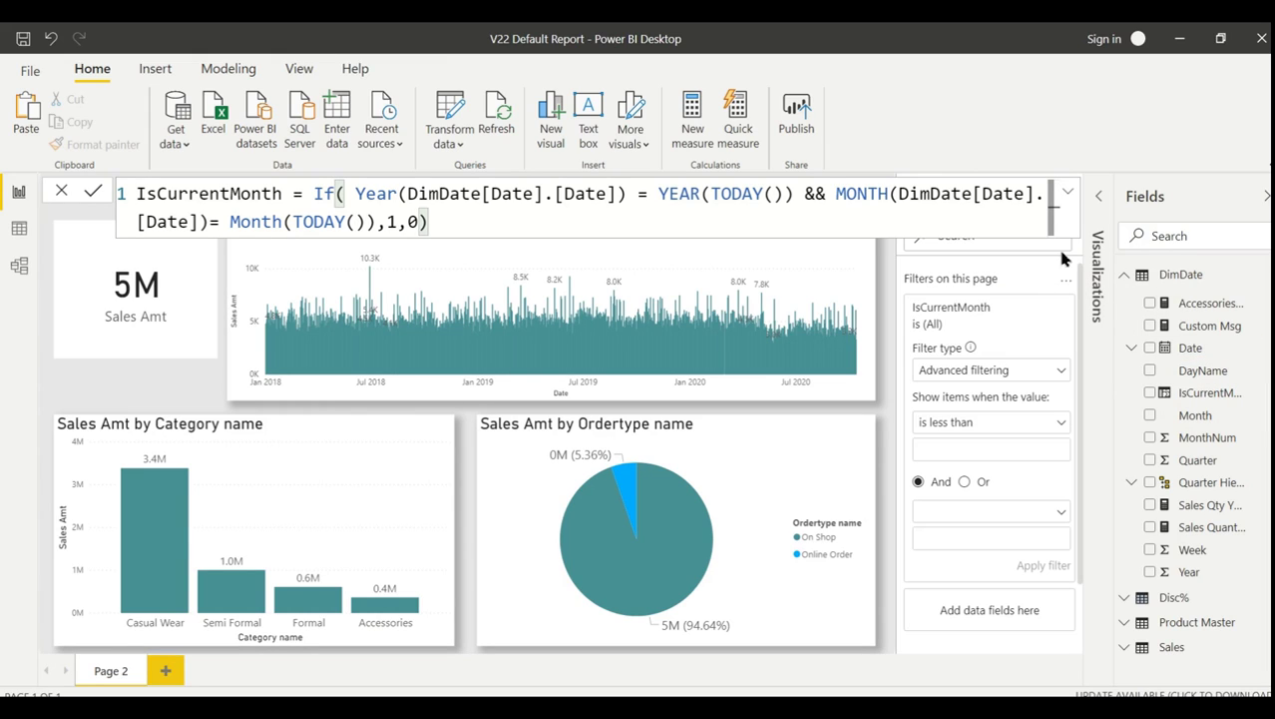
click(1070, 192)
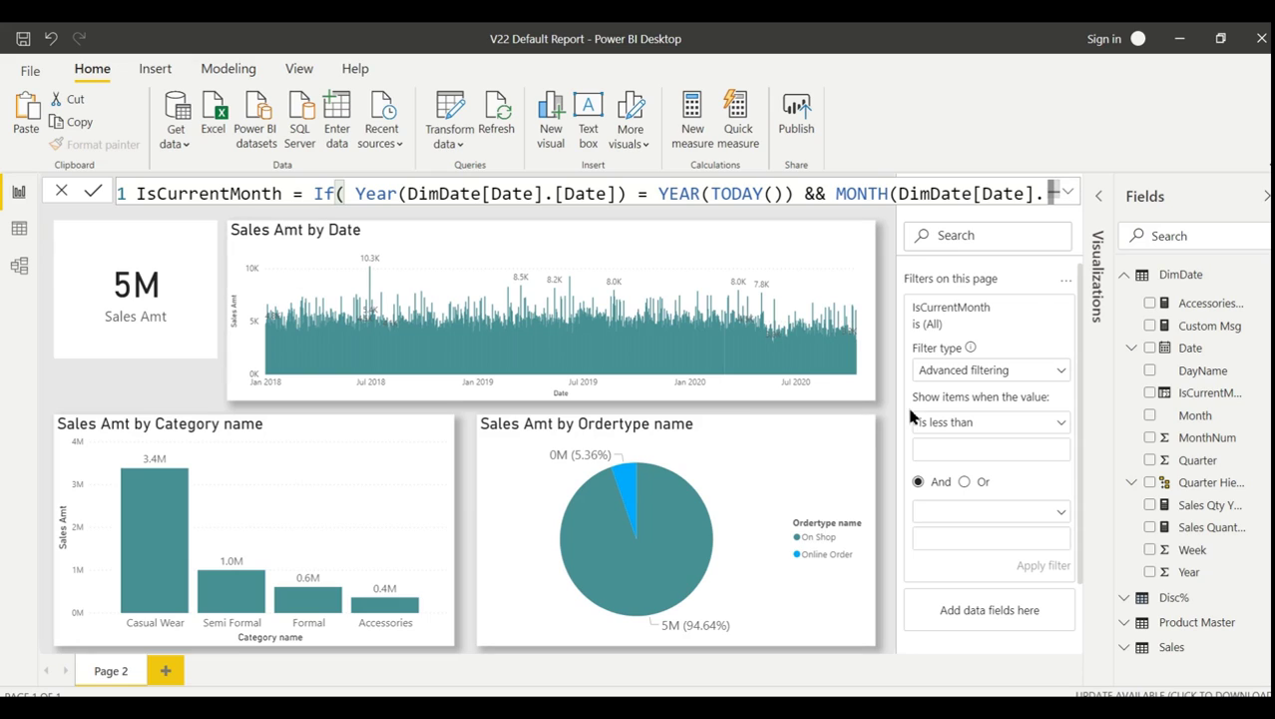
click(969, 372)
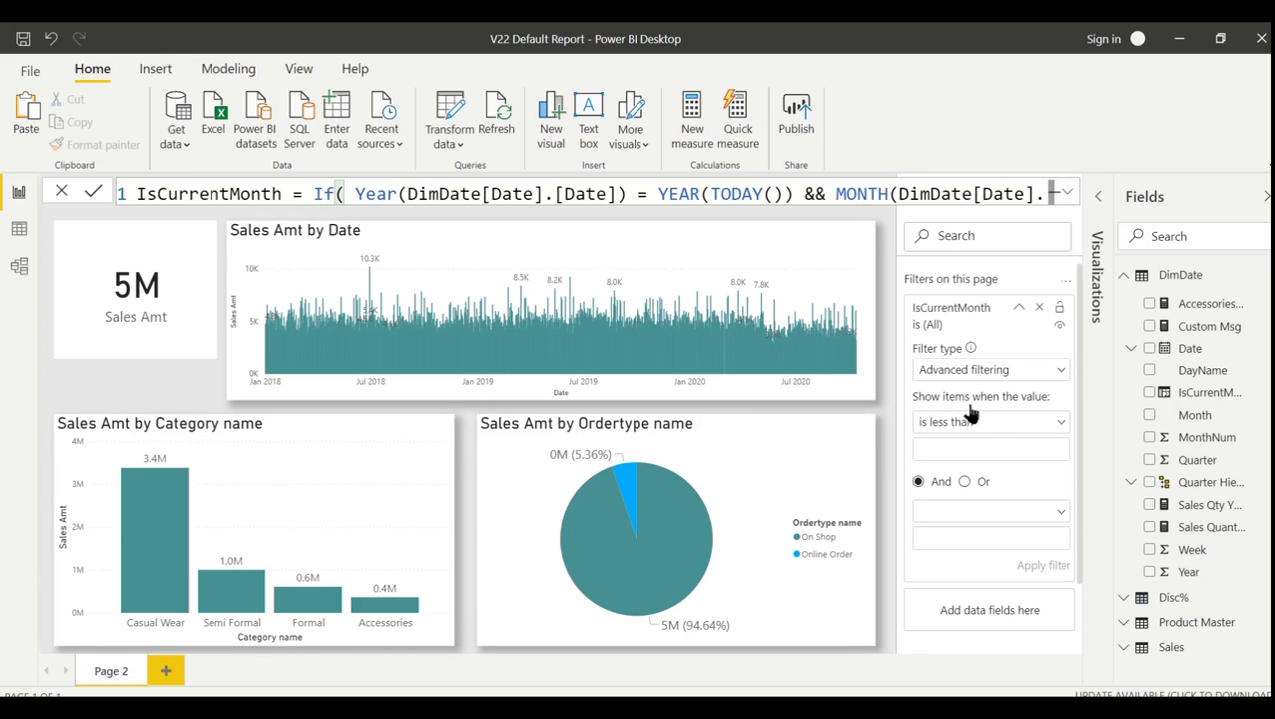
click(965, 415)
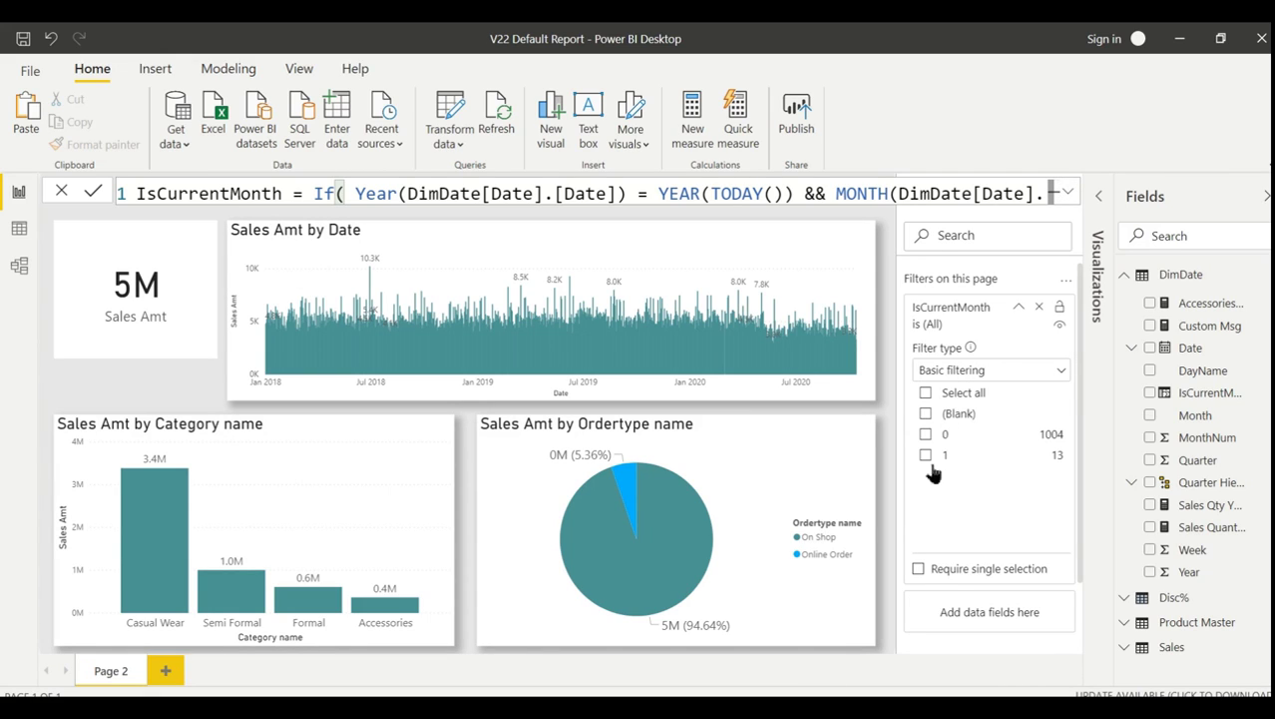
click(926, 455)
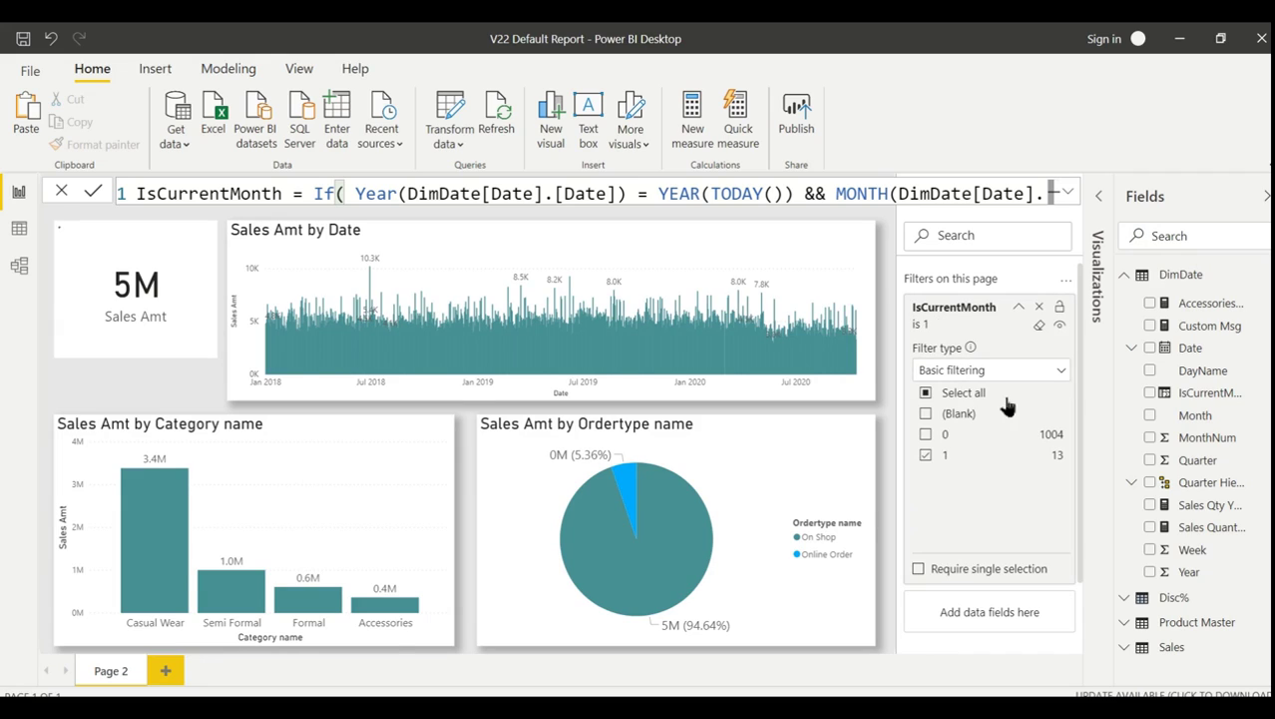
click(1019, 306)
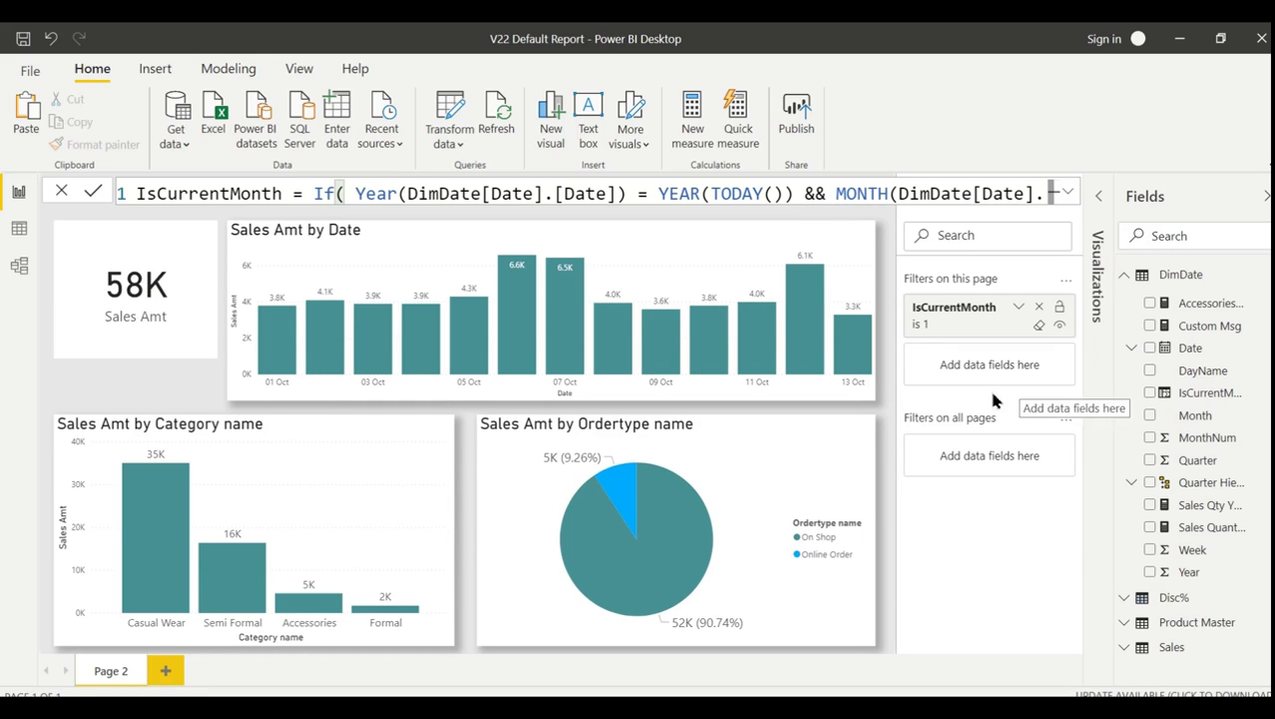
mouse_move(449, 273)
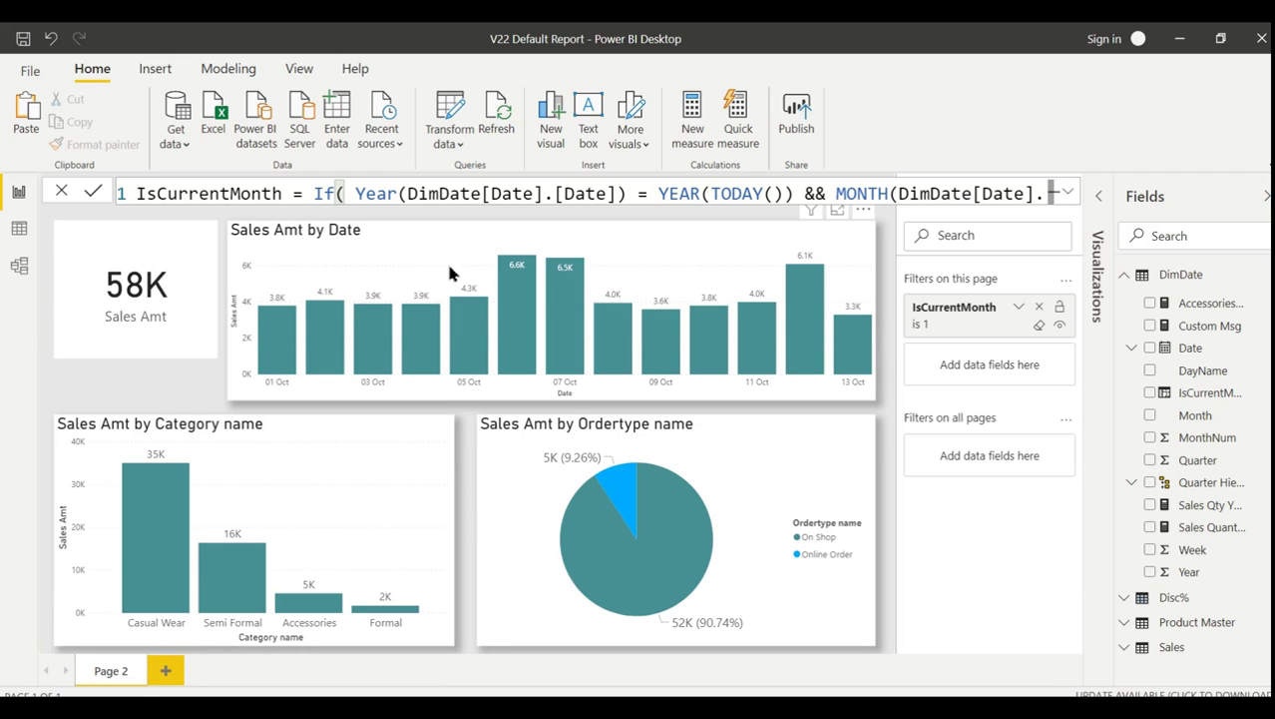
click(1039, 307)
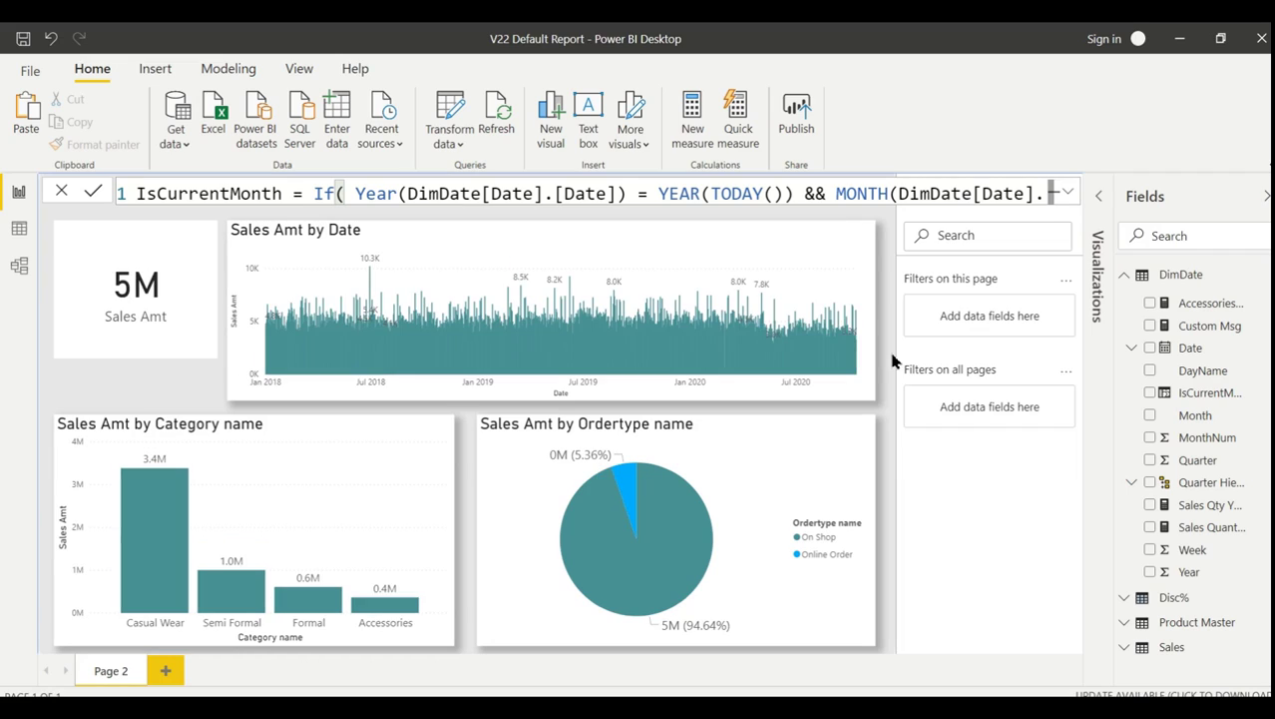